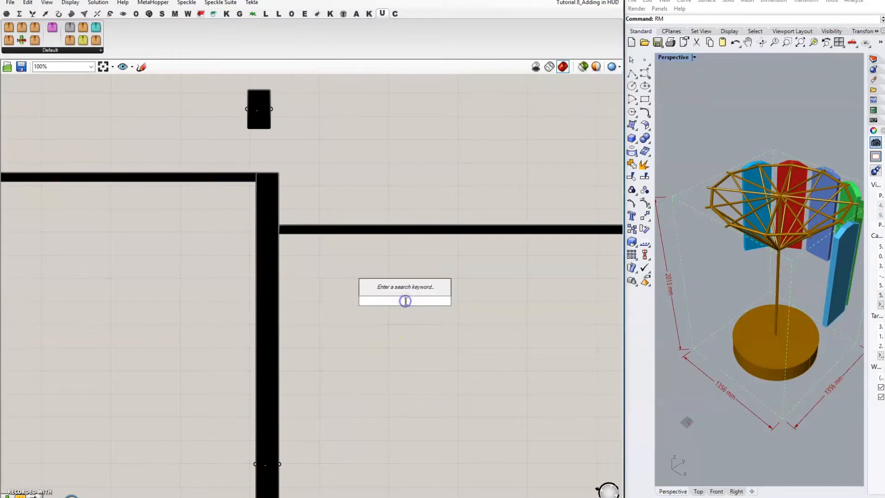
- Add a List Item component and wire its list input to the stream filter output in DATA Gate 1
type("item")
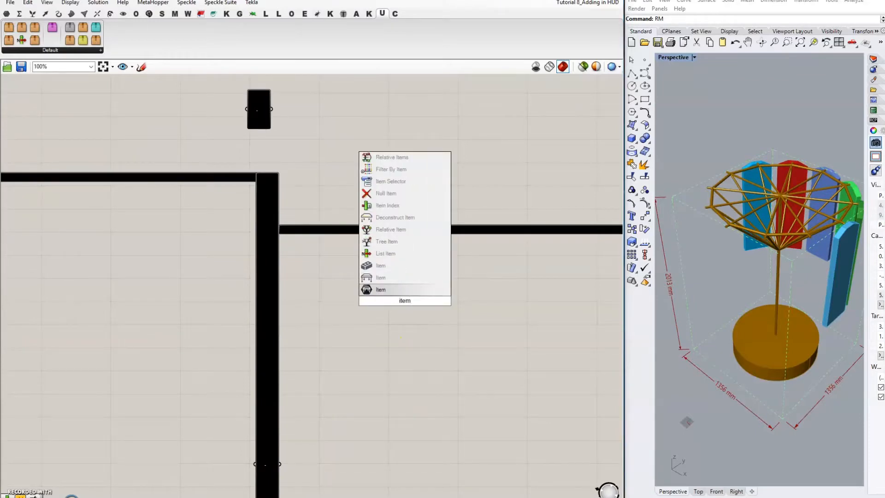
left_click(405, 254)
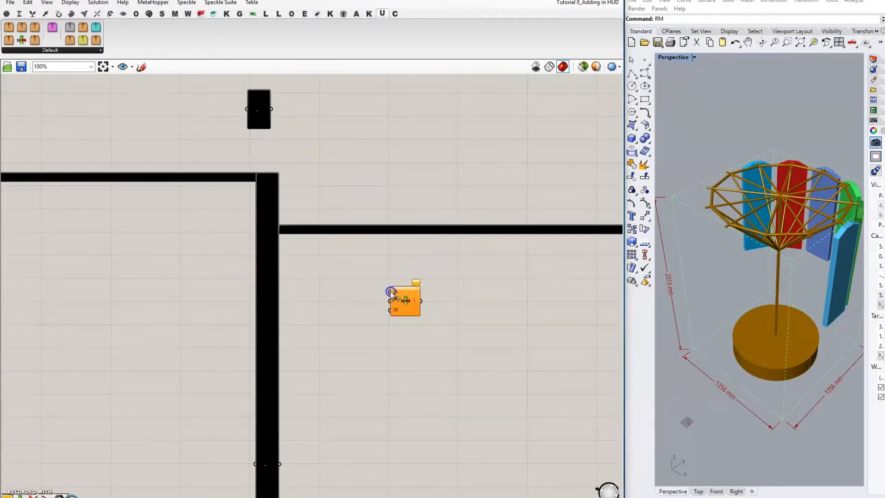
scroll(498, 321, "down", 9)
left_click_drag(390, 291, 186, 262)
scroll(193, 273, "up", 8)
scroll(157, 267, "up", 2)
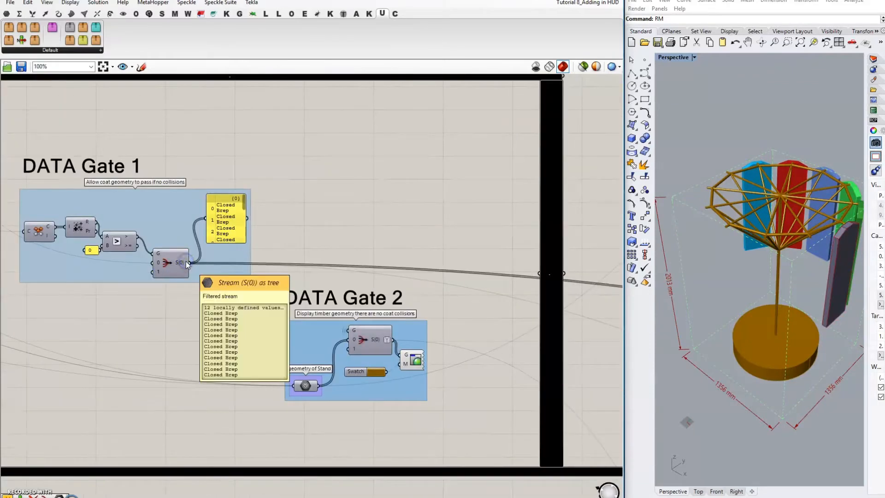
- Examine the DATA Gate 1 stream filter and its wire to the new List Item component
scroll(115, 220, "down", 6)
scroll(115, 221, "up", 7)
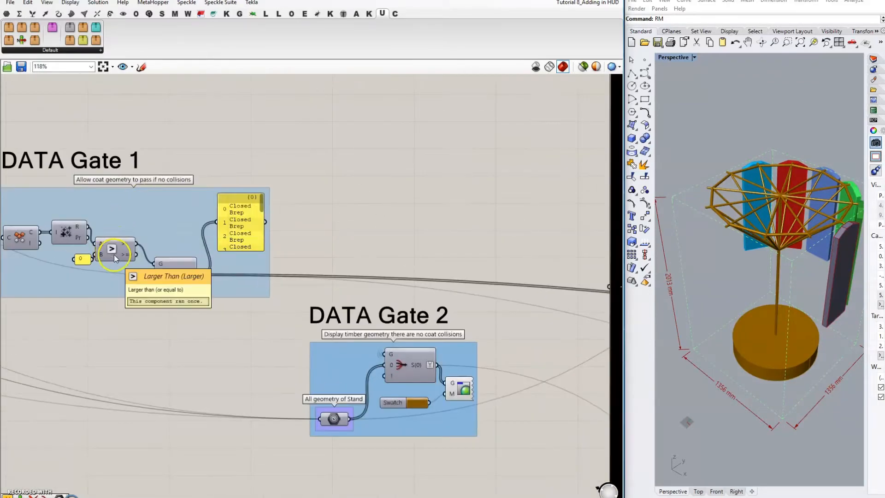
right_click_drag(157, 262, 270, 257)
left_click(286, 269)
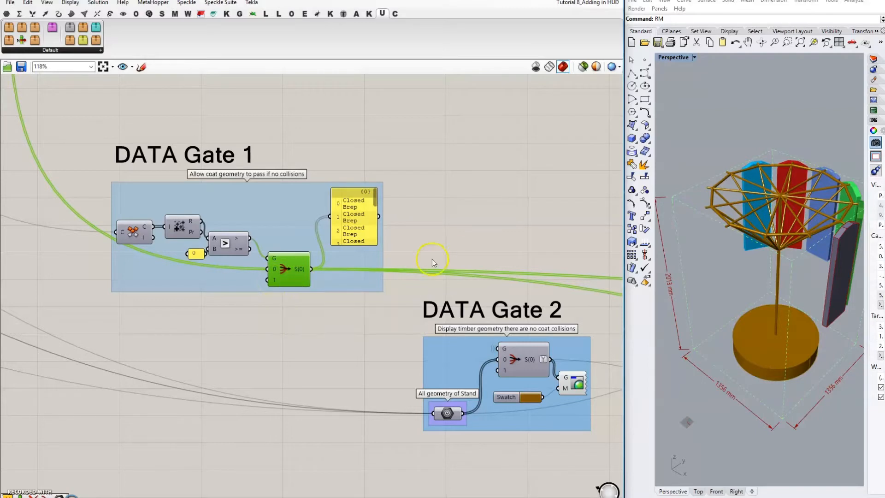
right_click_drag(457, 247, 223, 229)
scroll(223, 229, "down", 7)
right_click_drag(443, 261, 249, 207)
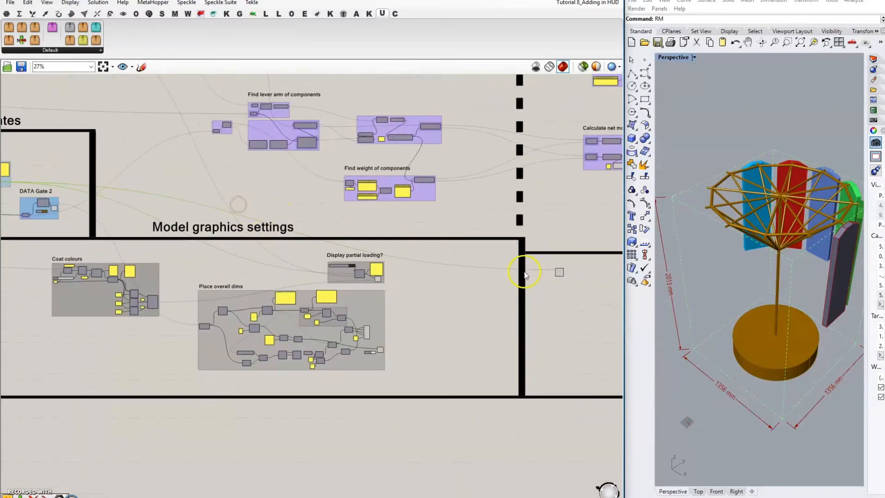
scroll(576, 277, "up", 10)
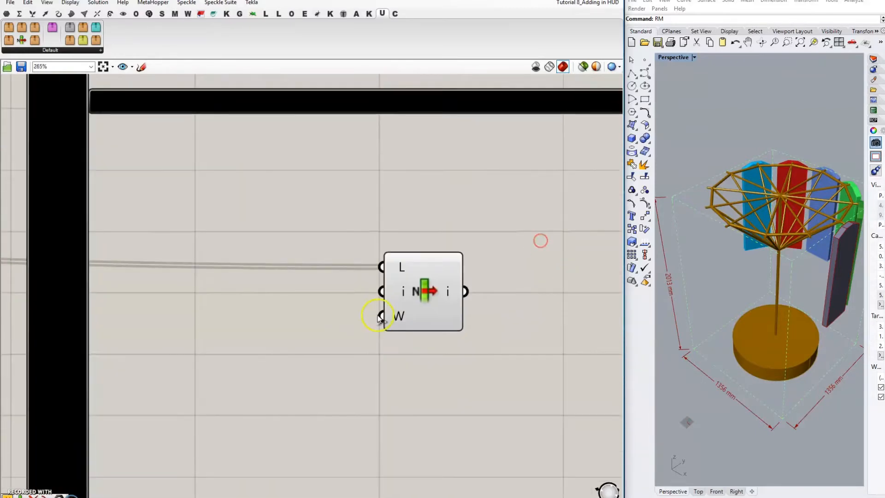
left_click(418, 283)
scroll(416, 281, "down", 2)
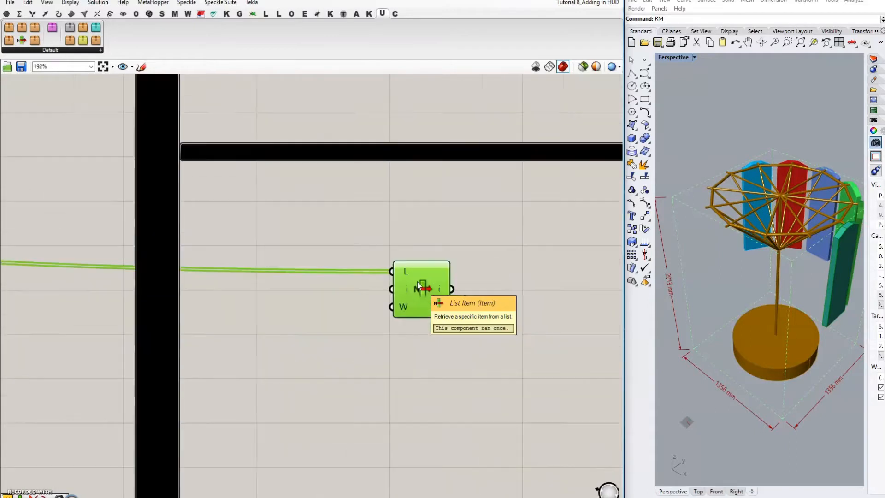
left_click(405, 292)
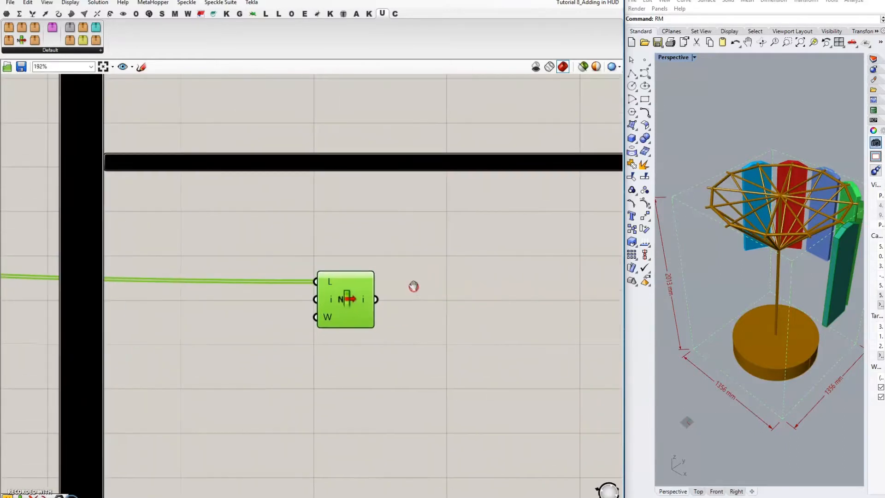
- Add a Null Item component beside List Item and feed it the retrieved item
double_click(427, 274)
type("nu")
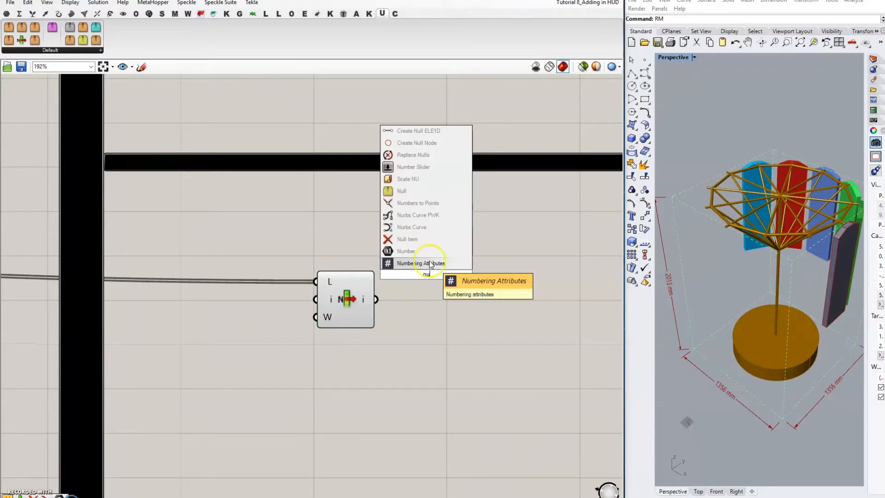
left_click(406, 239)
left_click_drag(376, 299, 410, 302)
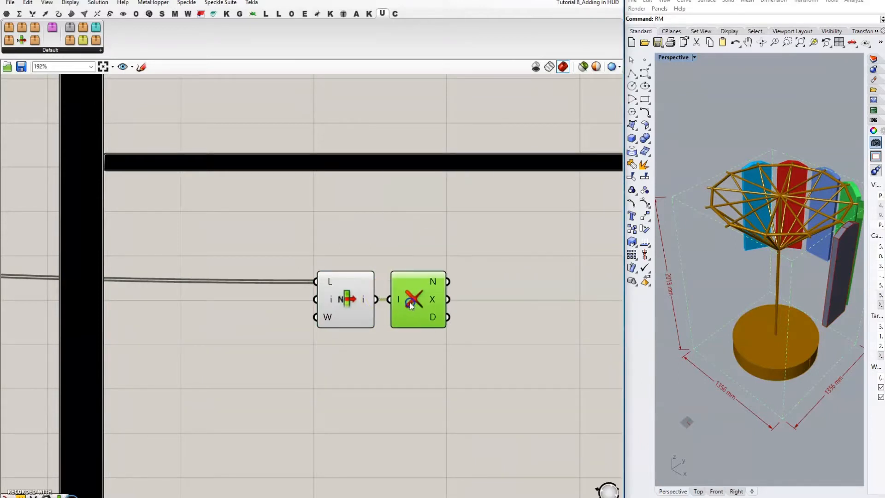
mouse_move(434, 283)
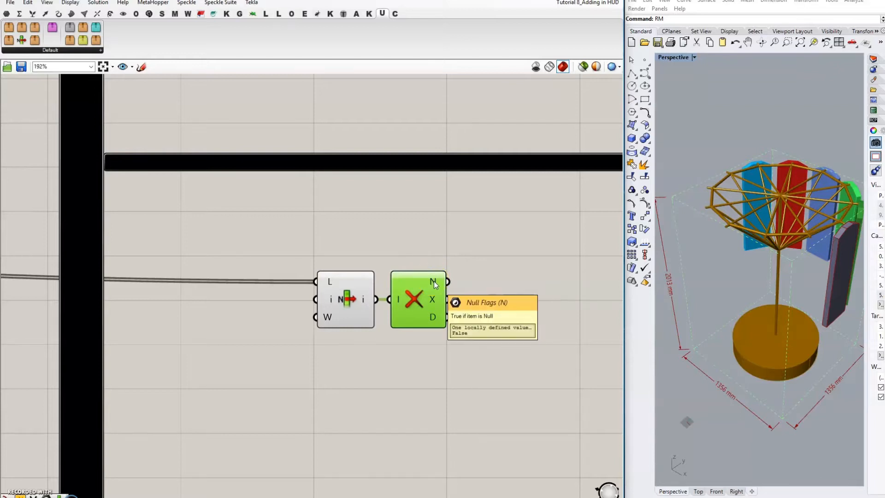
- Add a Gate Or component and position it above and beyond the Null Item component
right_click_drag(454, 288, 405, 283)
double_click(451, 255)
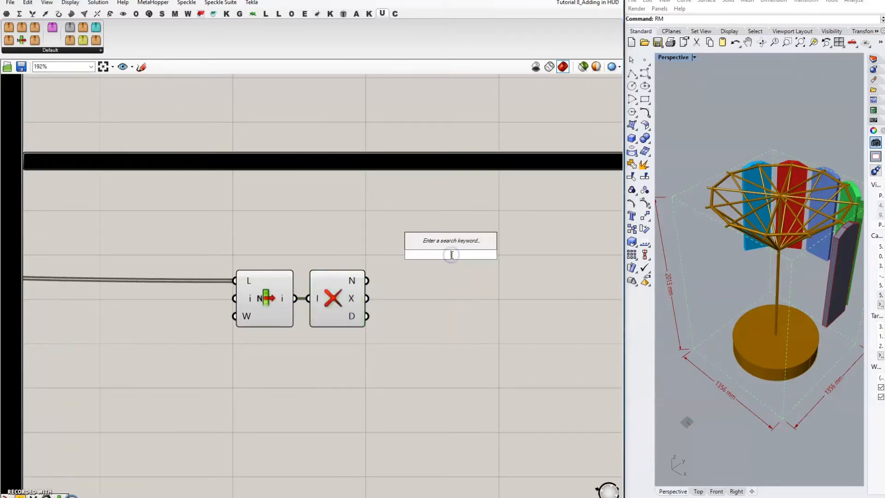
type("gate or")
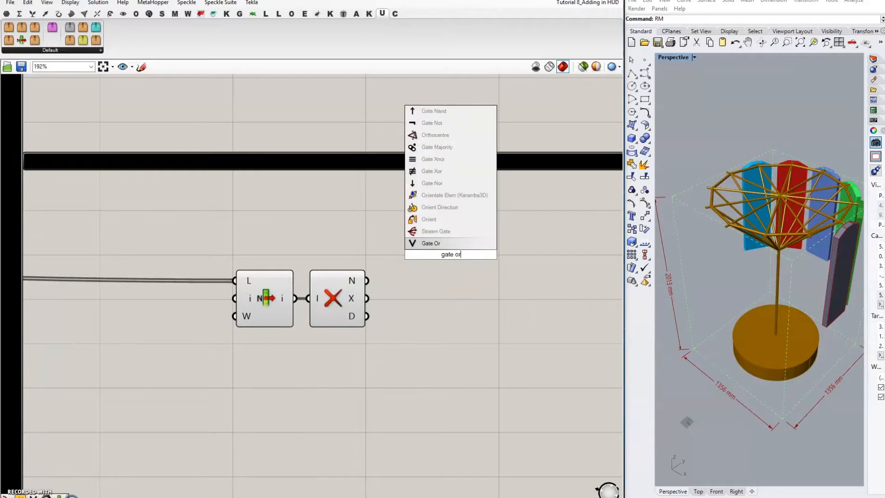
left_click(442, 248)
mouse_move(443, 249)
left_mouse_down()
mouse_move(432, 261)
mouse_move(438, 250)
left_mouse_up()
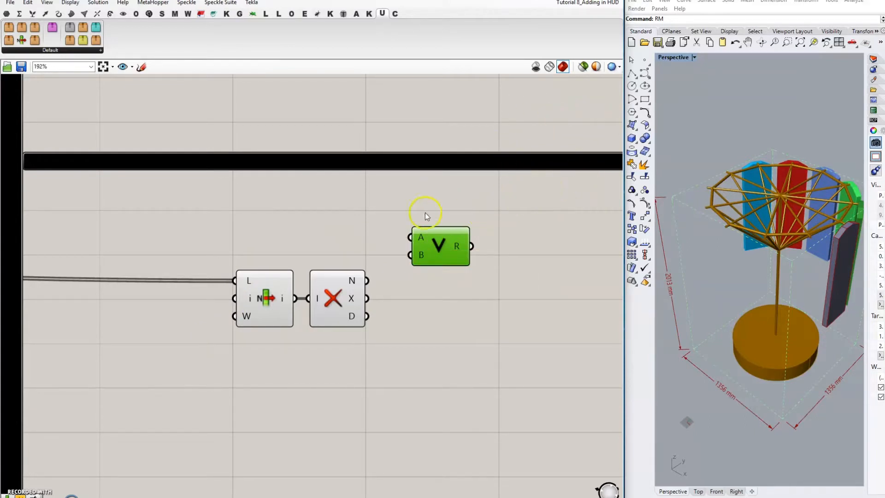
left_click_drag(414, 252, 446, 248)
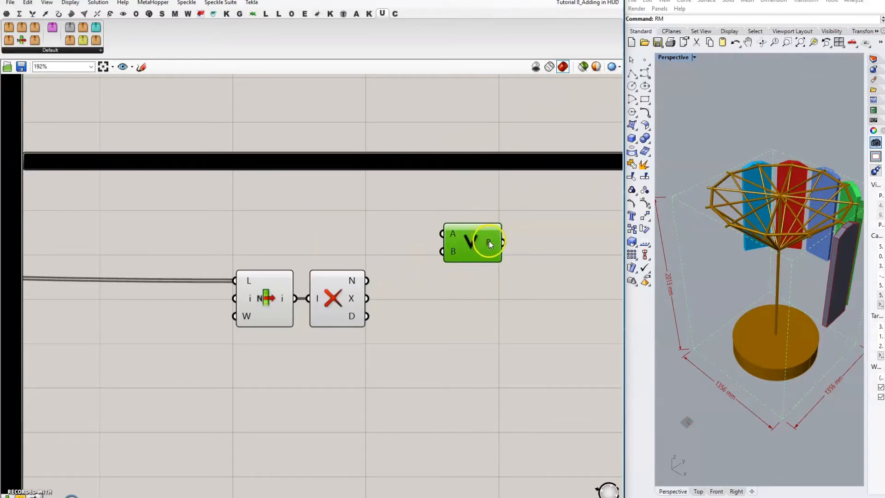
- Add a panel fed by the Gate Or result and shrink it to a compact size
right_click_drag(561, 239, 486, 251)
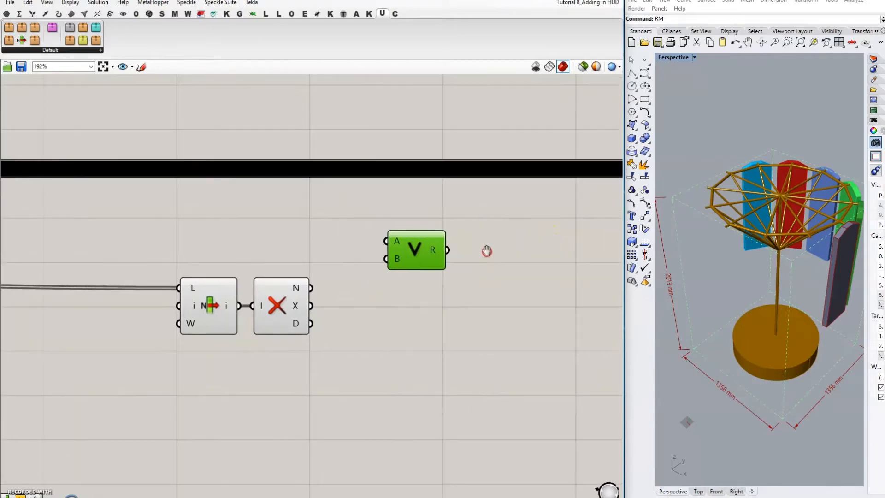
double_click(521, 237)
type("panel")
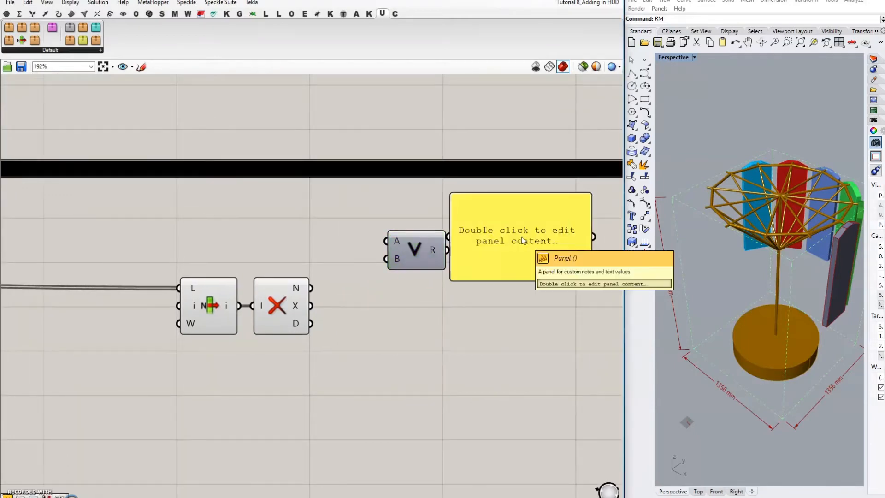
key("Return")
left_click_drag(449, 250, 471, 241)
right_click_drag(535, 246, 376, 262)
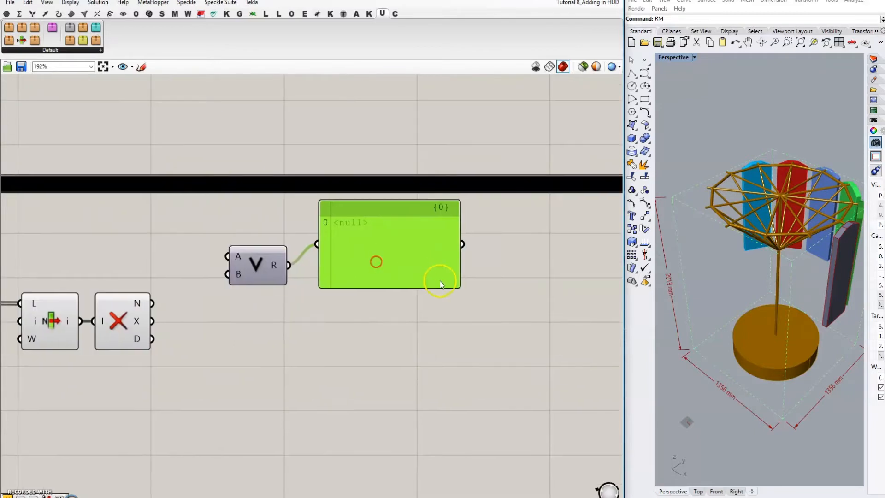
left_click_drag(459, 288, 413, 260)
- Connect the null flags output of Null Item to input B of Gate Or
right_click_drag(312, 180, 408, 264)
right_click_drag(261, 374, 290, 351)
left_click_drag(277, 365, 346, 344)
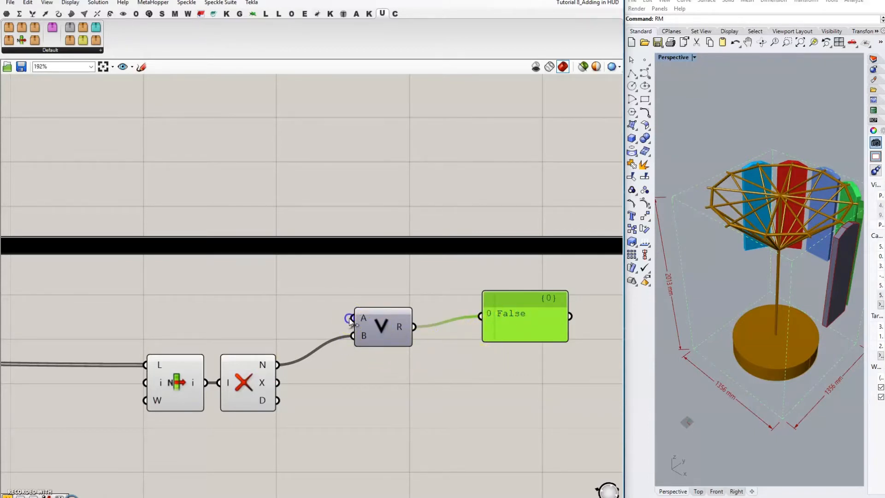
- Connect input A of Gate Or to the Smaller than output of the equilibrium check in the moment calculation
scroll(364, 322, "down", 10)
left_click_drag(382, 376, 509, 162)
scroll(527, 233, "up", 8)
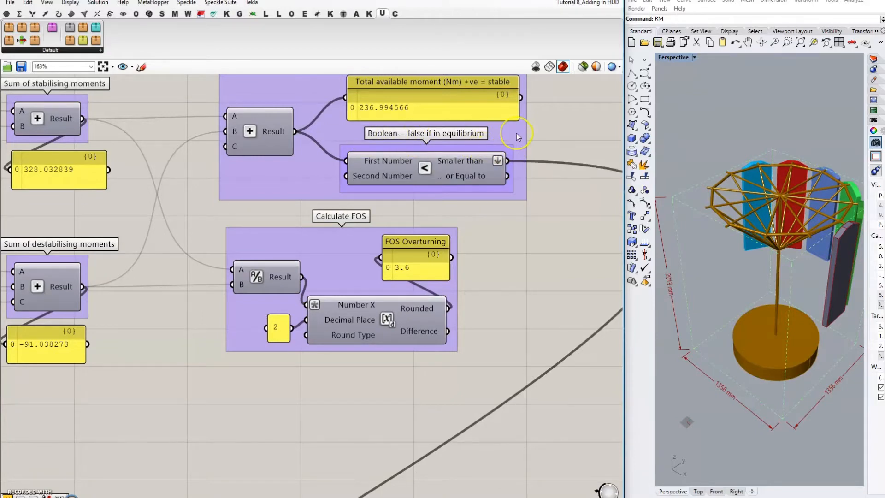
scroll(516, 133, "down", 4)
scroll(516, 133, "down", 3)
scroll(205, 435, "up", 8)
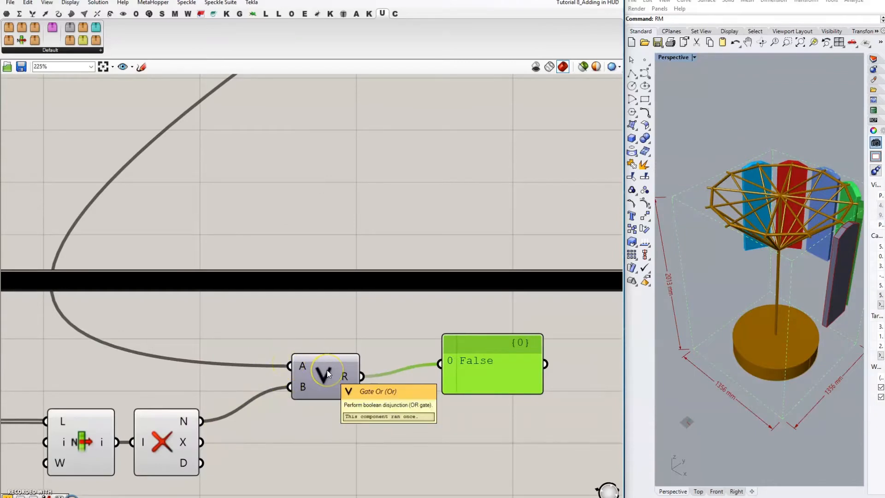
- Move the result panel closer to Gate Or and line it up with the gate's output
left_click(327, 370)
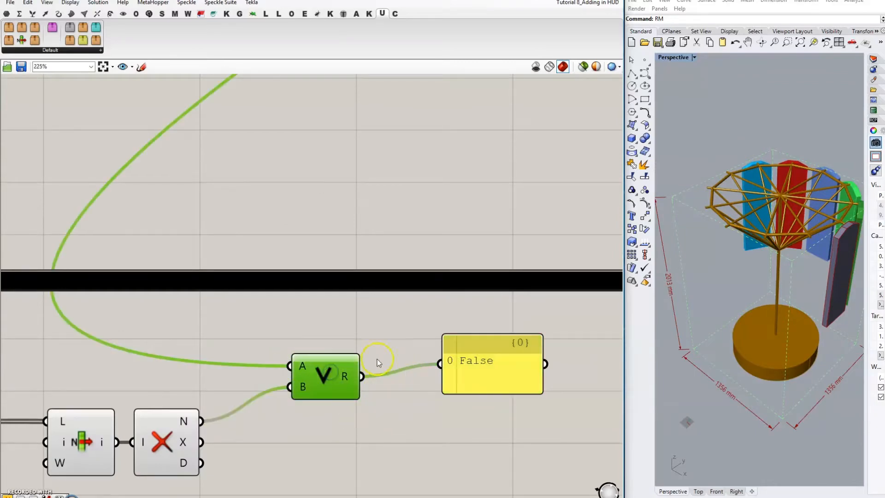
scroll(310, 309, "down", 2)
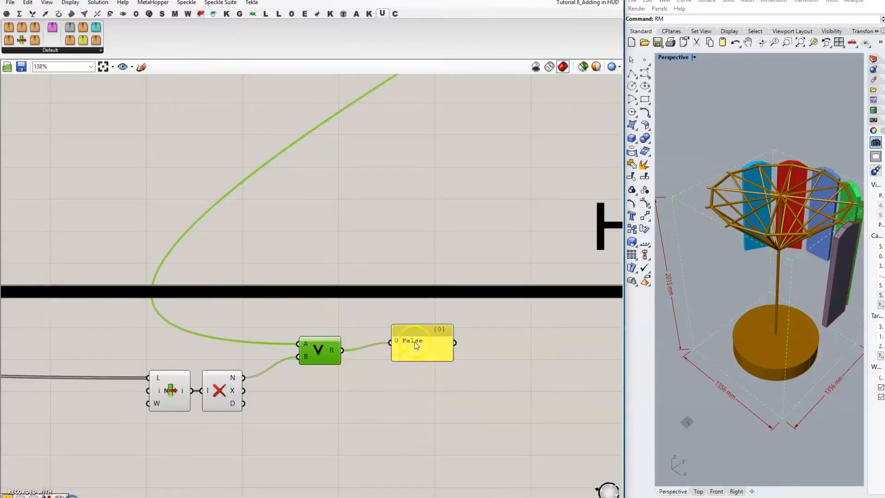
left_click_drag(424, 343, 411, 351)
- Add a Stream Filter below the result panel, with its gate input driven by the Gate Or result
right_click_drag(529, 347, 529, 292)
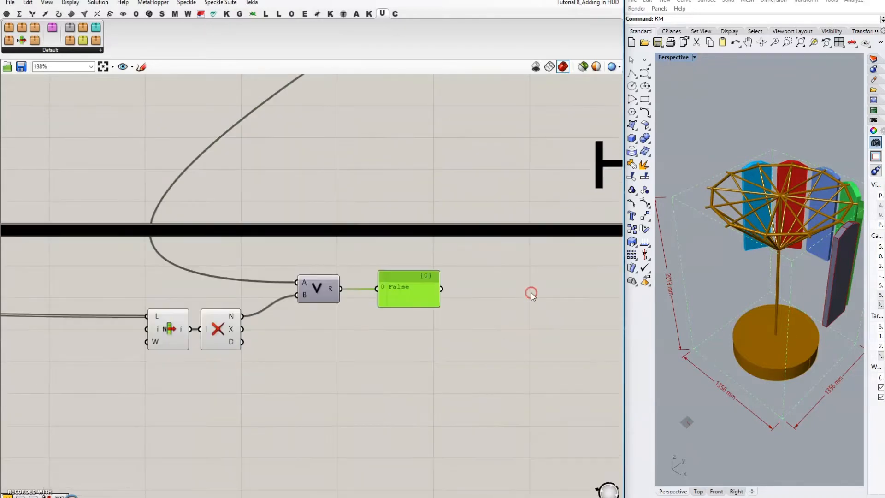
right_click_drag(443, 341, 451, 316)
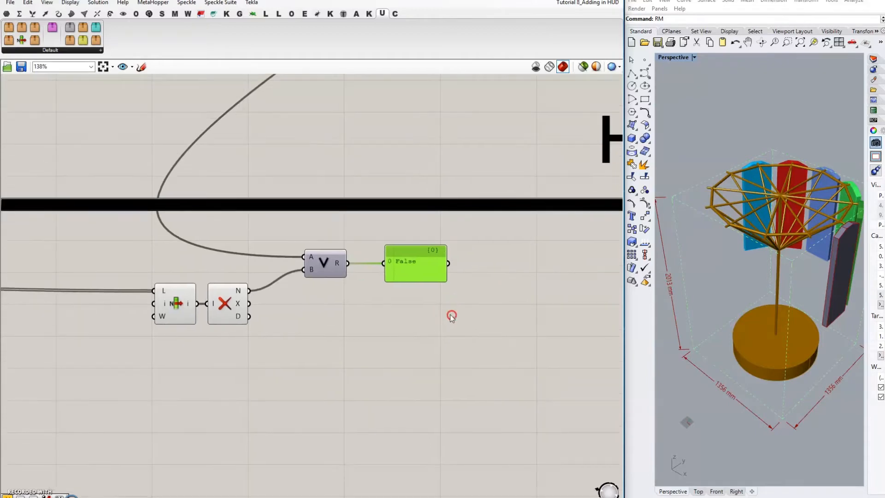
double_click(407, 322)
type("strea")
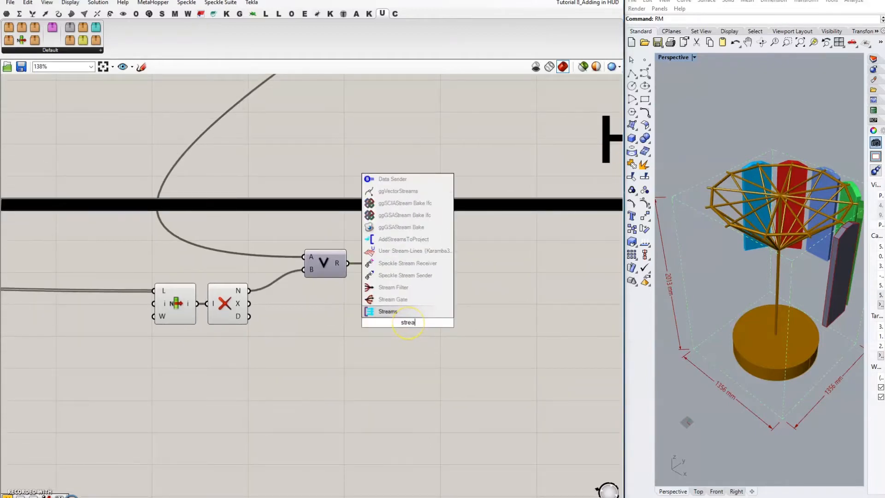
left_click(407, 289)
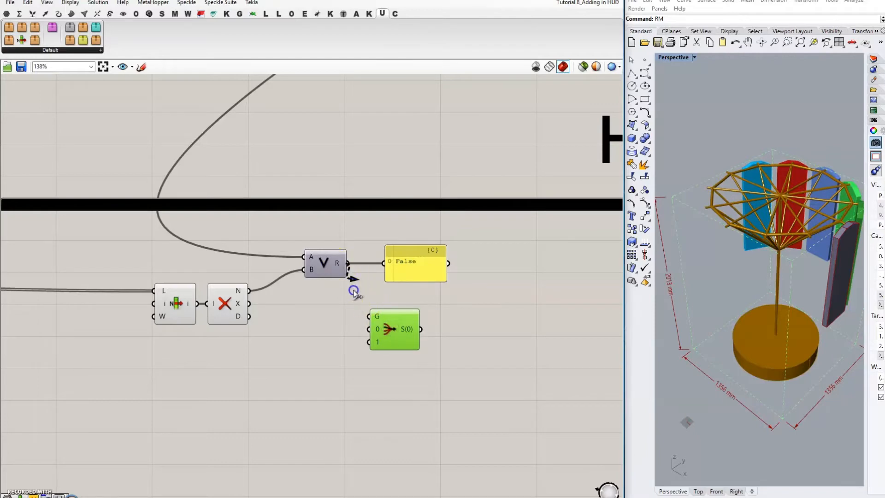
left_click_drag(353, 291, 368, 316)
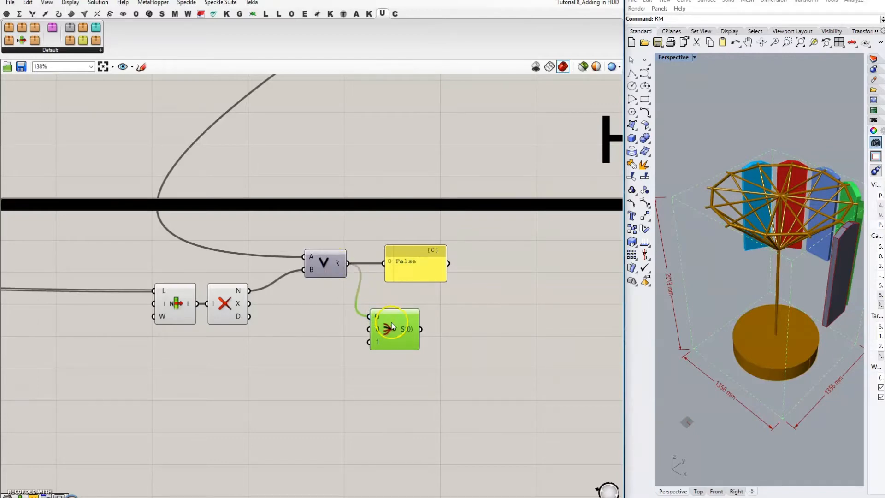
right_click_drag(330, 323, 405, 305)
left_click_drag(469, 308, 454, 324)
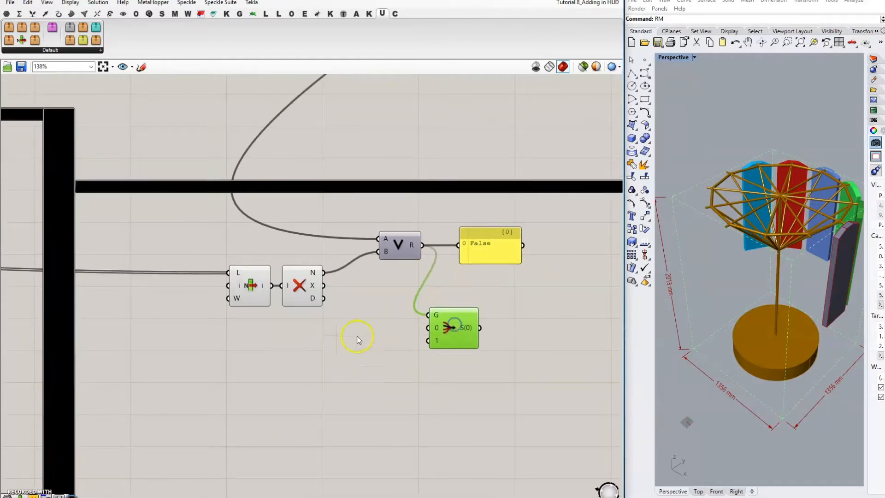
- Add a panel containing "Valid solution" beside the inputs of the new Stream Filter
double_click(363, 319)
type("//Vali")
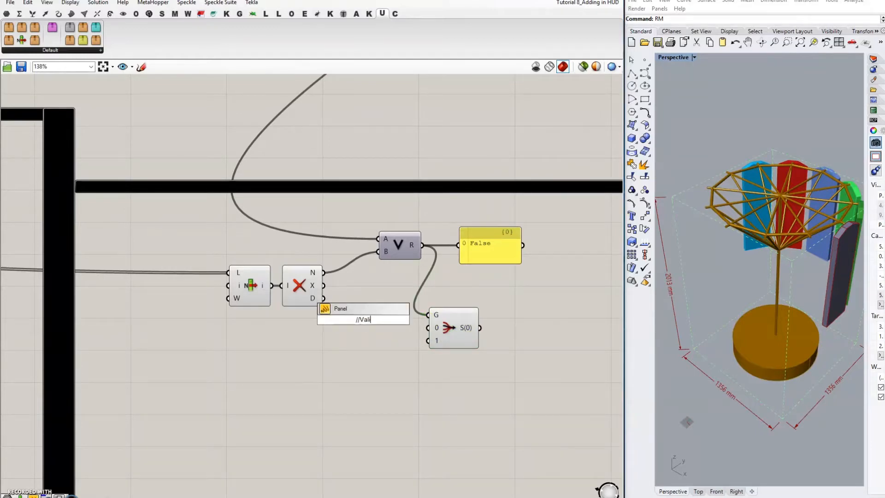
type("d solution")
key("Return")
- Duplicate the "Valid solution" panel directly below and change the copy's text to "Invalid solution"
left_click_drag(373, 321, 367, 338, "alt")
double_click(364, 341)
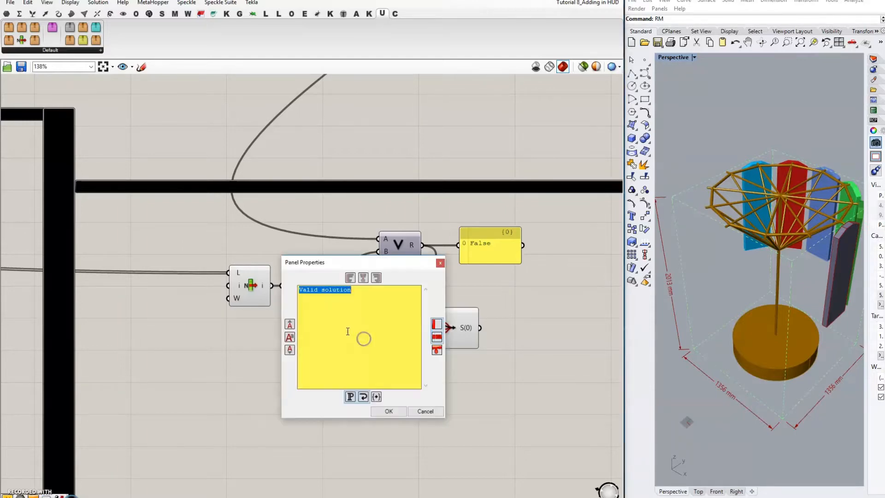
double_click(316, 289)
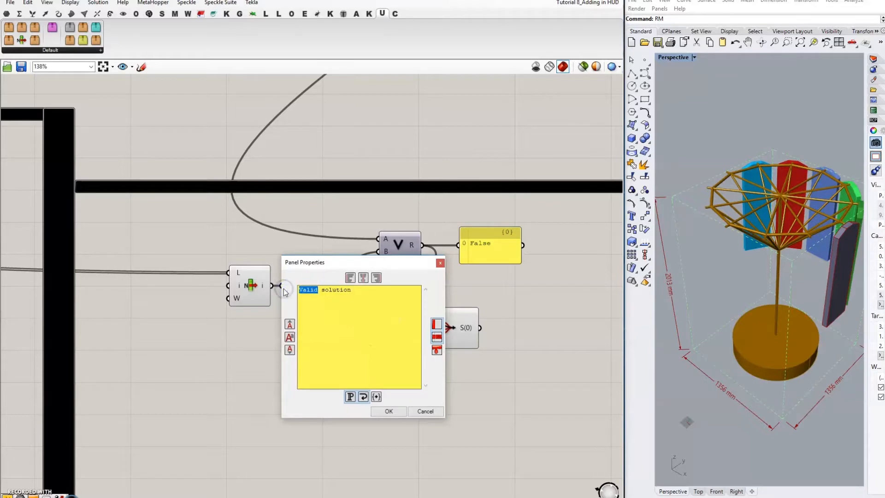
type("Inv")
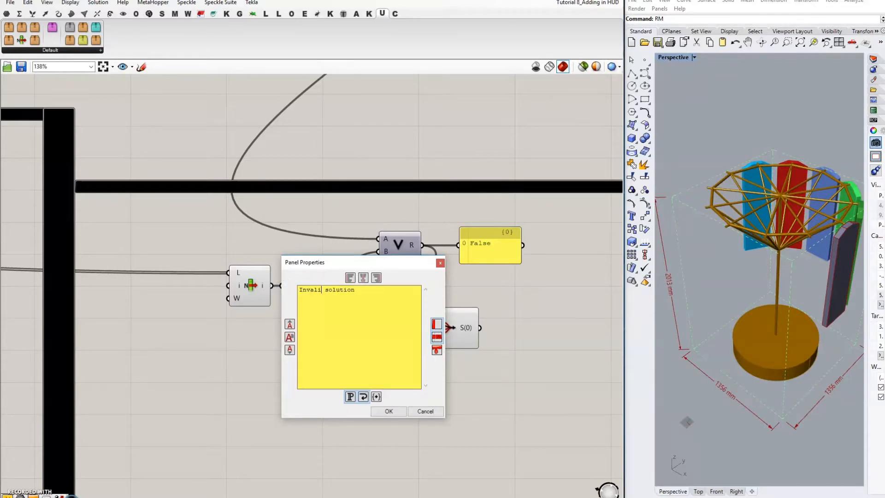
left_click(389, 411)
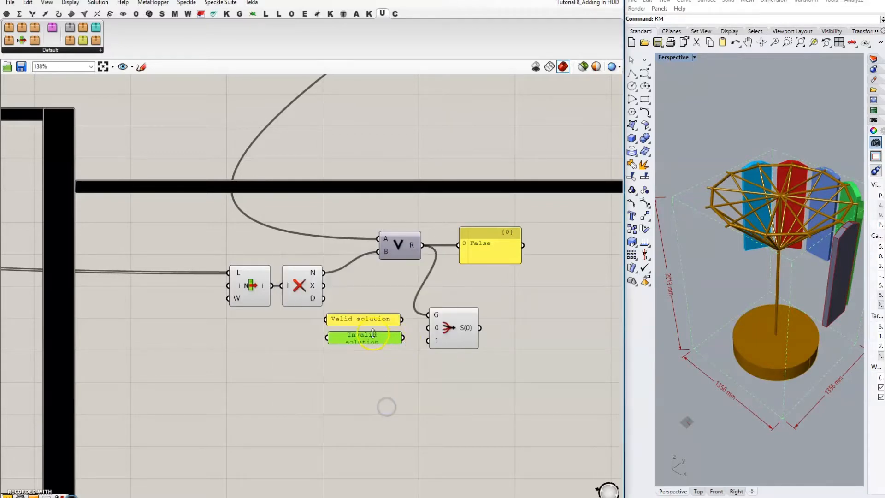
- Wire the "Valid solution" panel to input 0 and the "Invalid solution" panel to input 1 of the Stream Filter, lining both up with their inputs
left_click_drag(404, 338, 379, 352)
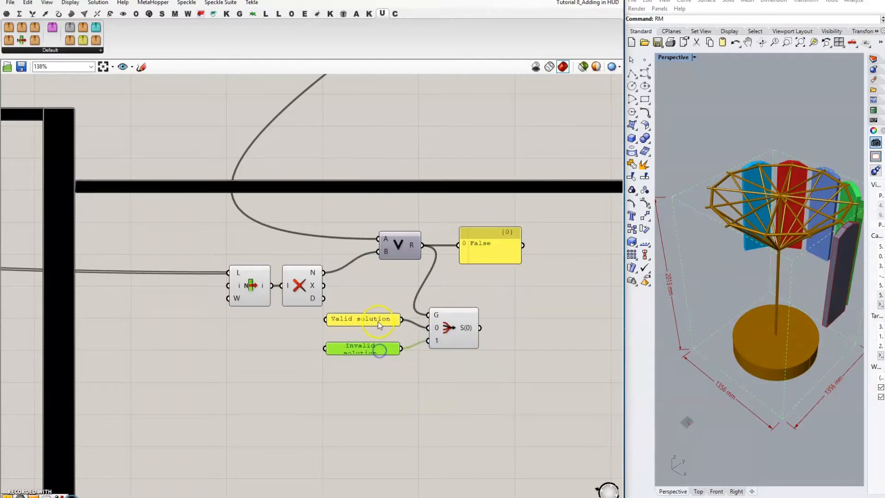
left_click_drag(376, 318, 377, 327)
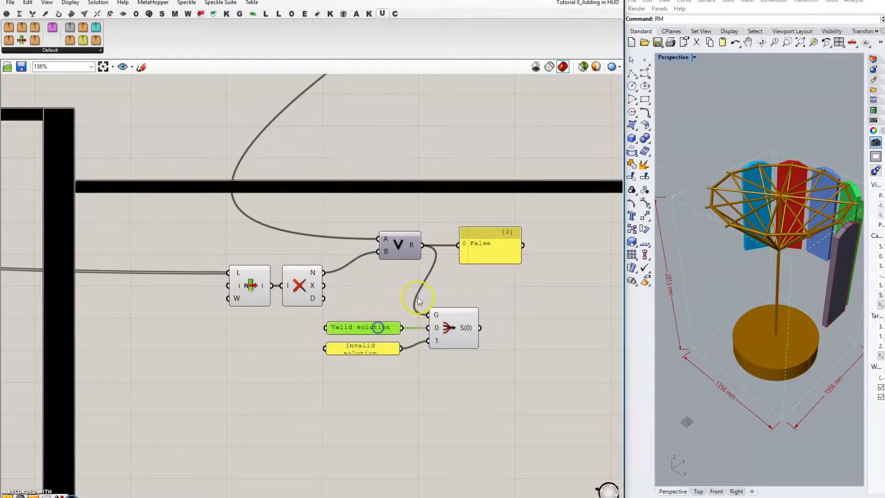
left_click(414, 243)
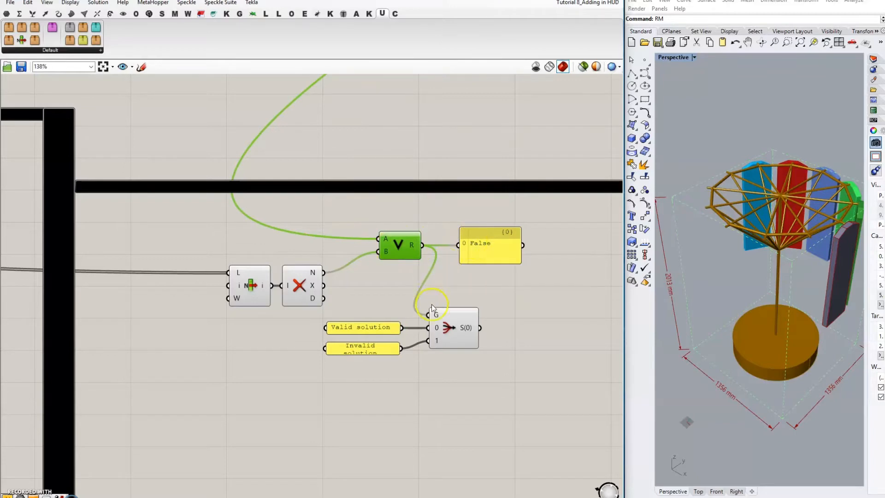
left_click(374, 332)
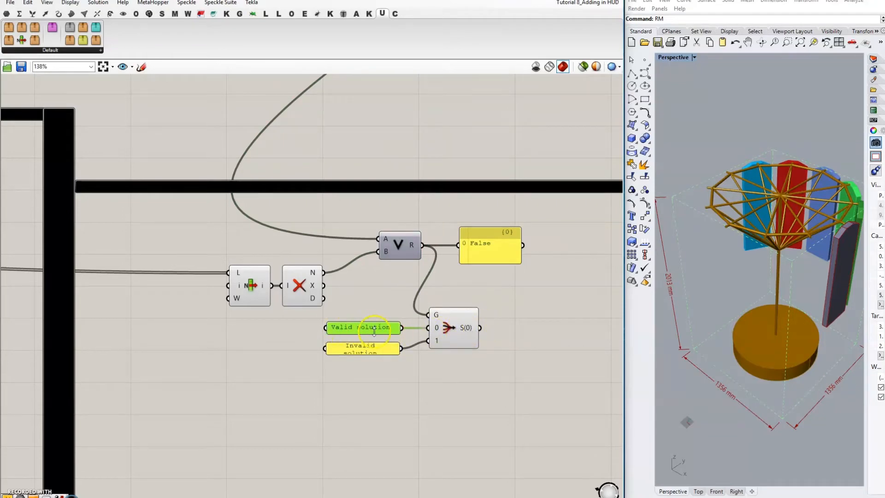
- Add a Render Text to Screen component beyond the Stream Filter and feed its text input from the filter's output
right_click_drag(529, 318, 424, 303)
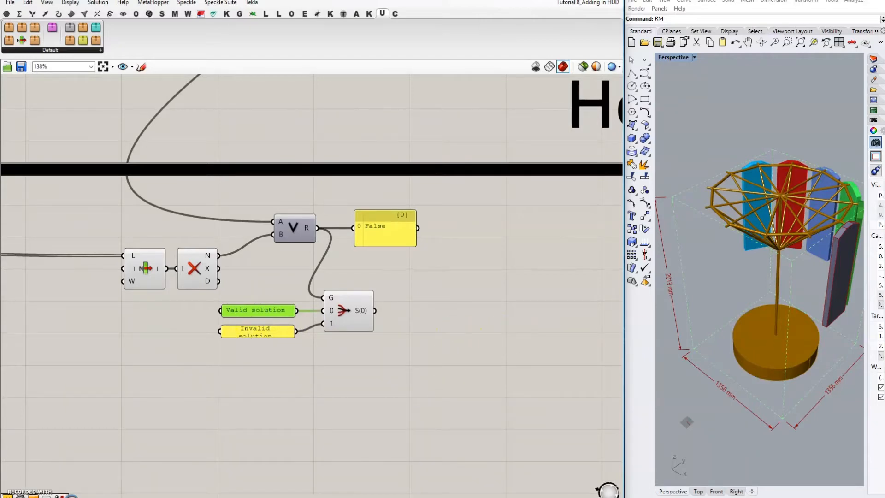
double_click(433, 307)
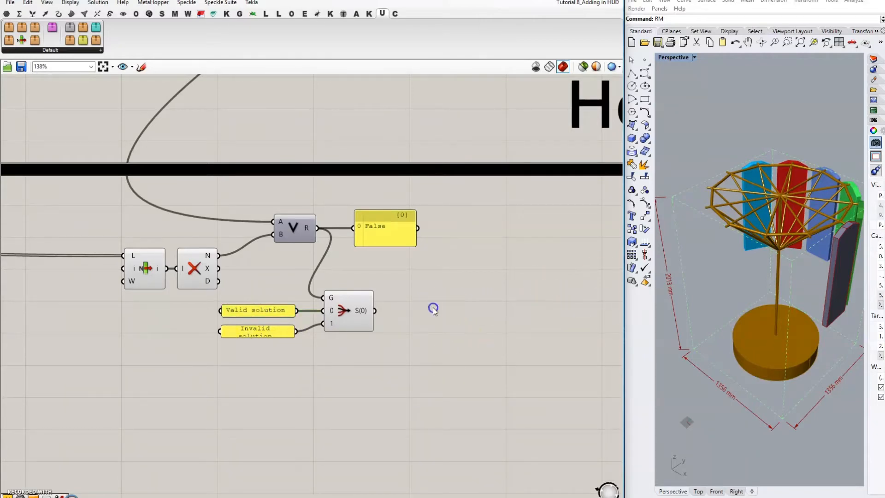
type("render")
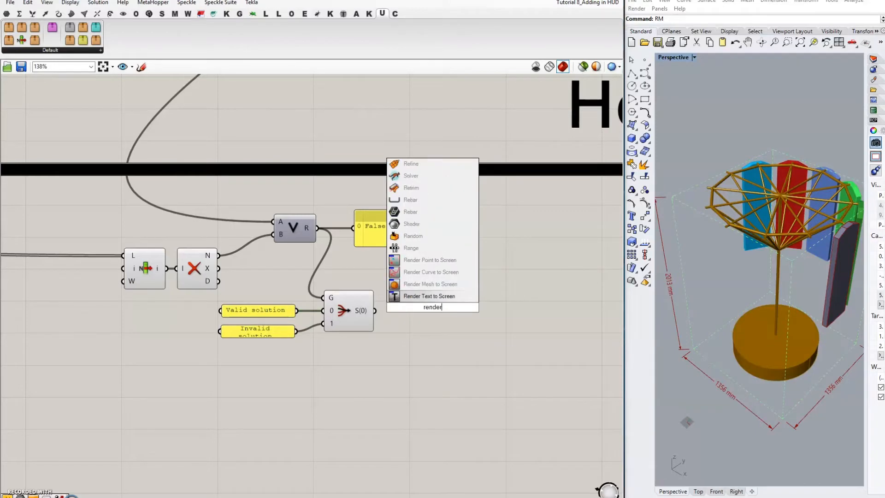
key("Return")
left_click_drag(430, 303, 510, 315)
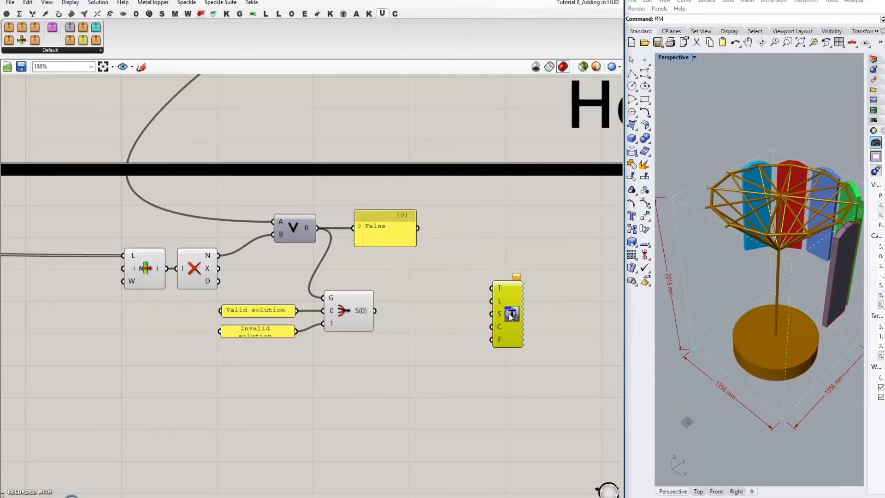
left_click(509, 316, "ctrl+alt")
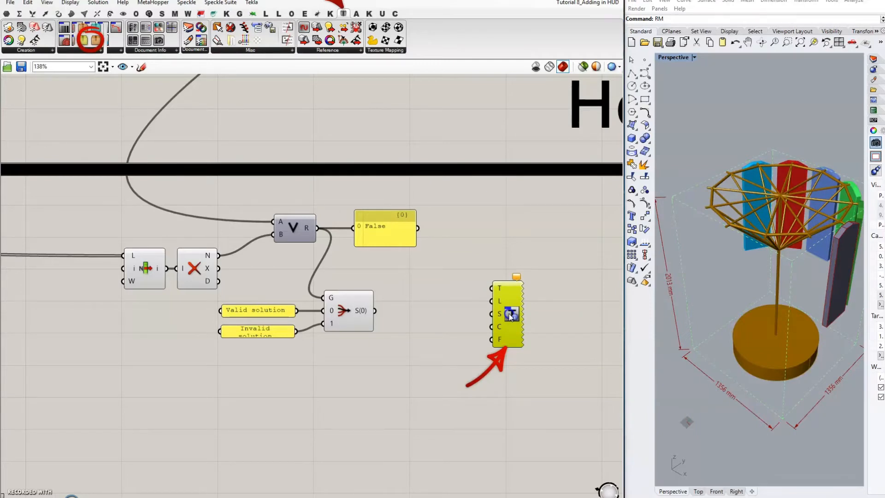
left_click_drag(510, 316, 519, 316)
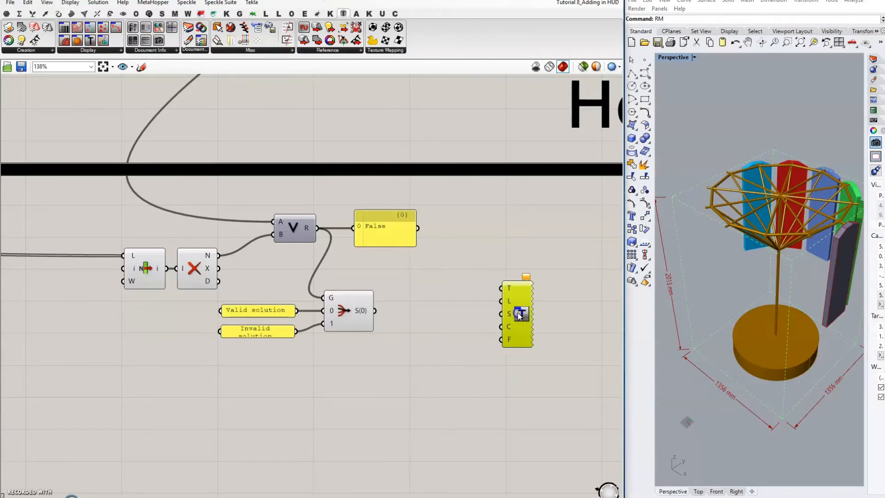
left_click_drag(375, 310, 503, 288)
left_click_drag(517, 318, 515, 323)
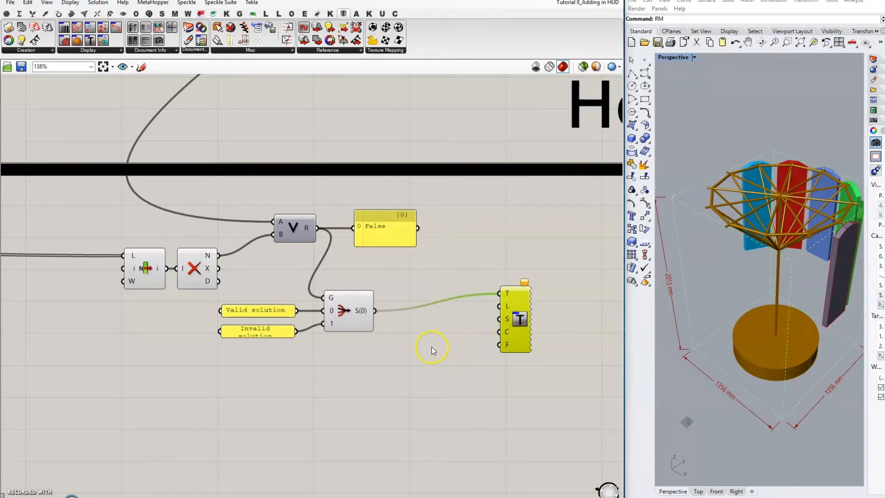
- Add a panel containing 10,200,0 and connect it to the location input of Render Text to Screen
double_click(455, 327)
type("//10,200")
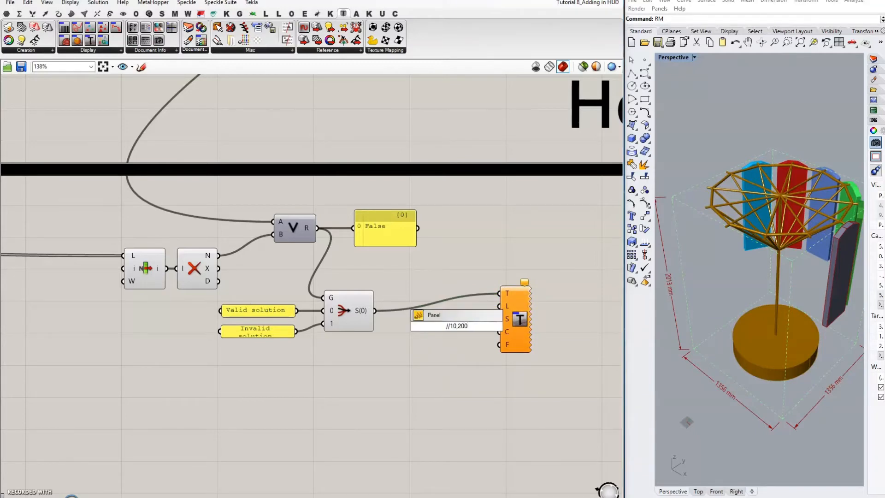
type(",0")
key("Return")
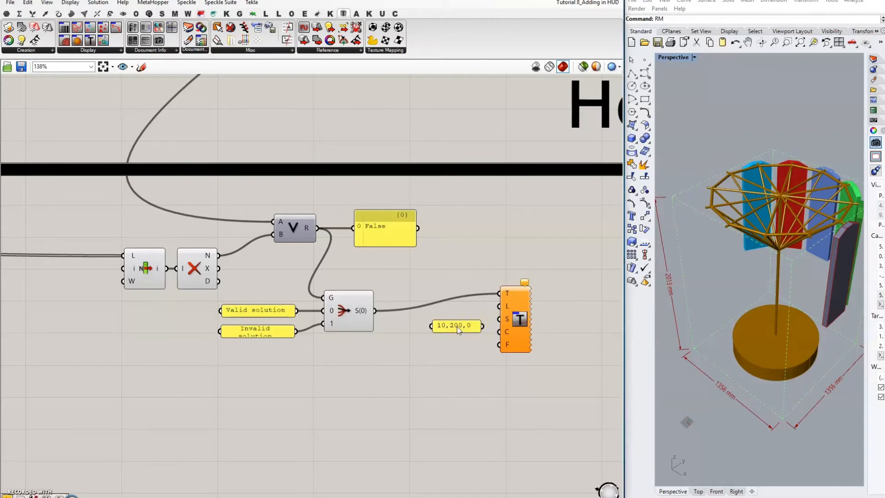
left_click_drag(482, 325, 500, 306)
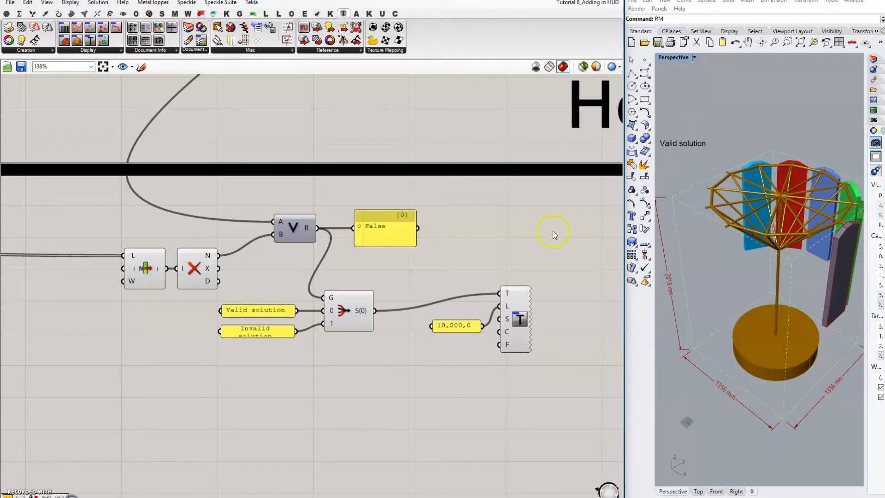
left_click_drag(454, 324, 450, 320)
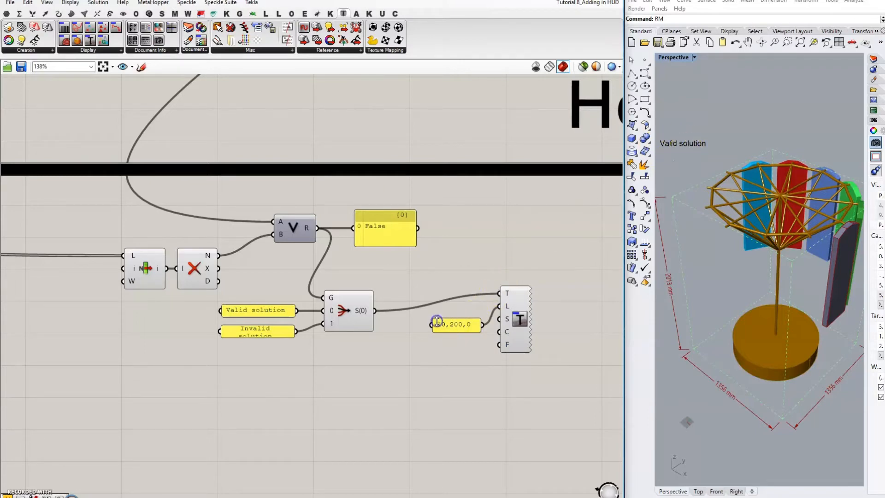
- Add a panel containing 15 and connect it to the size input of Render Text to Screen
double_click(442, 350)
type("//1")
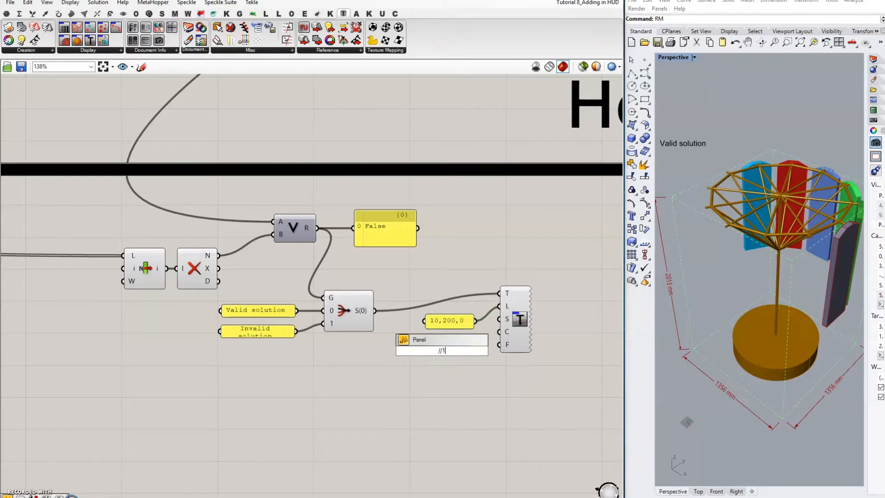
type("5")
key("Return")
left_click_drag(455, 350, 500, 319)
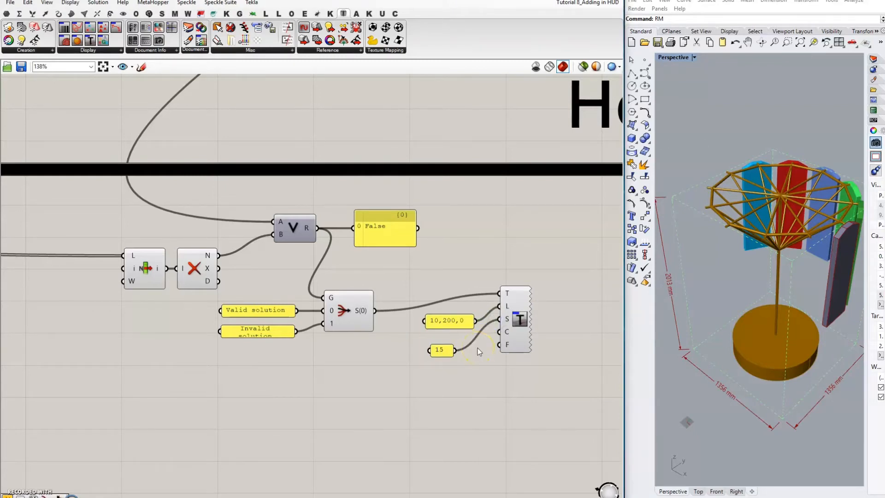
- Duplicate the Stream Filter below the original and move the two solution text panels further away from the filters
left_click(349, 315)
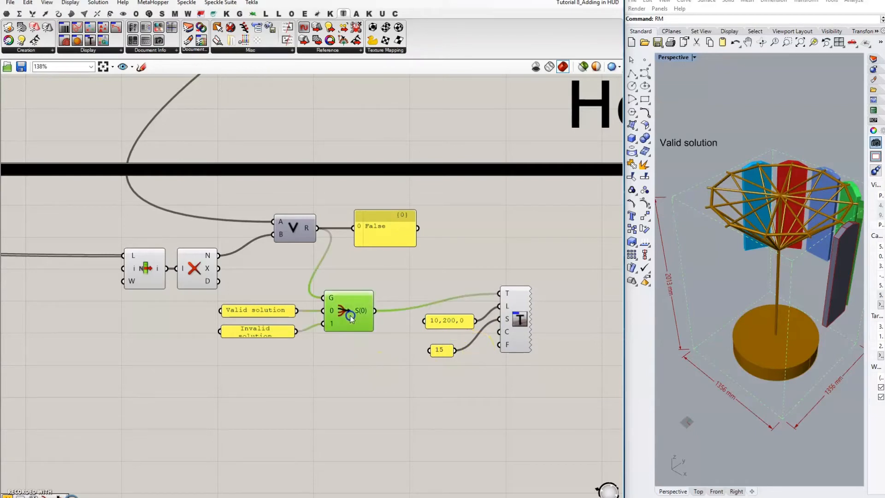
left_click_drag(350, 315, 358, 383, "alt")
right_click_drag(373, 358, 420, 306)
left_click(304, 283)
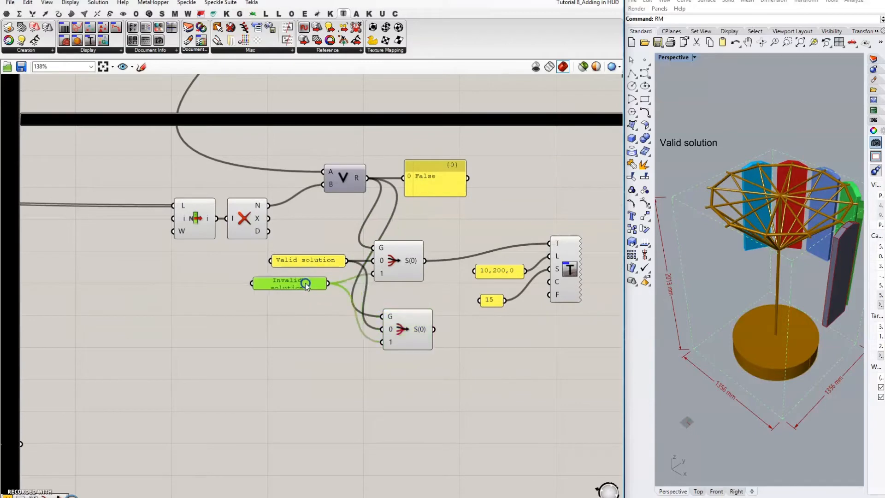
left_click_drag(305, 262, 290, 289)
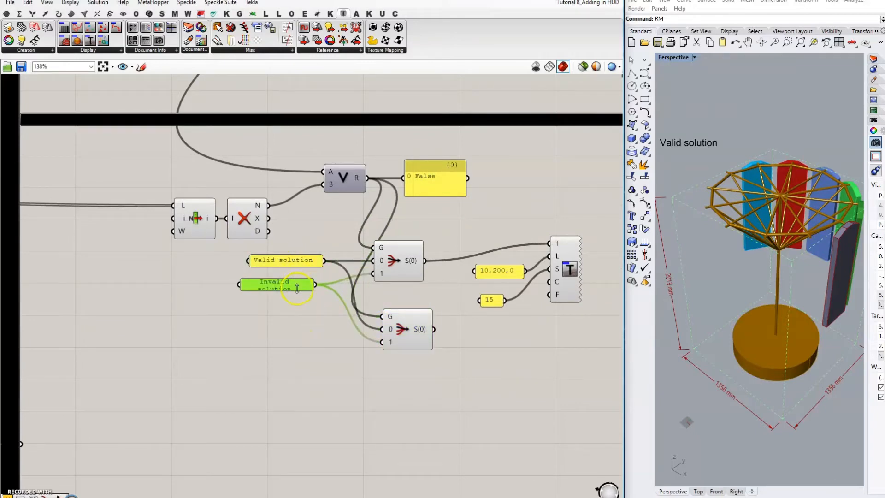
- Add a Colour Swatch below the "Invalid solution" panel and set its colour to red
double_click(325, 325)
type("lour")
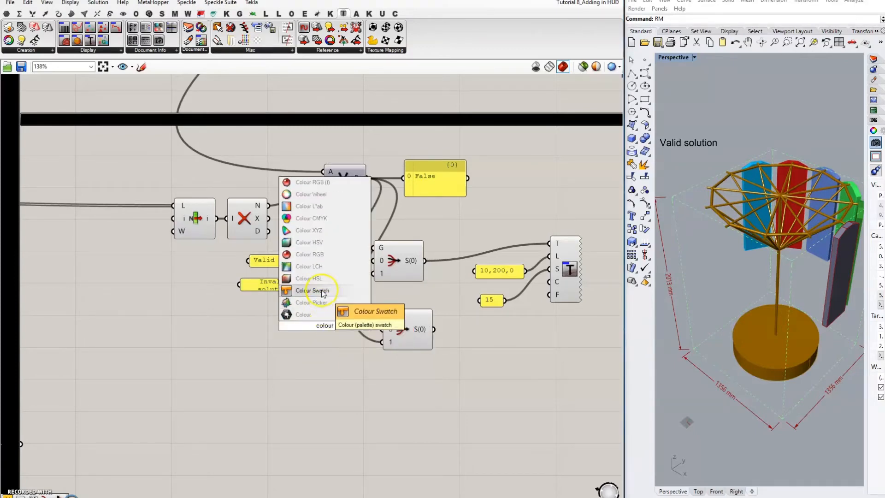
left_click(313, 291)
left_click(303, 326)
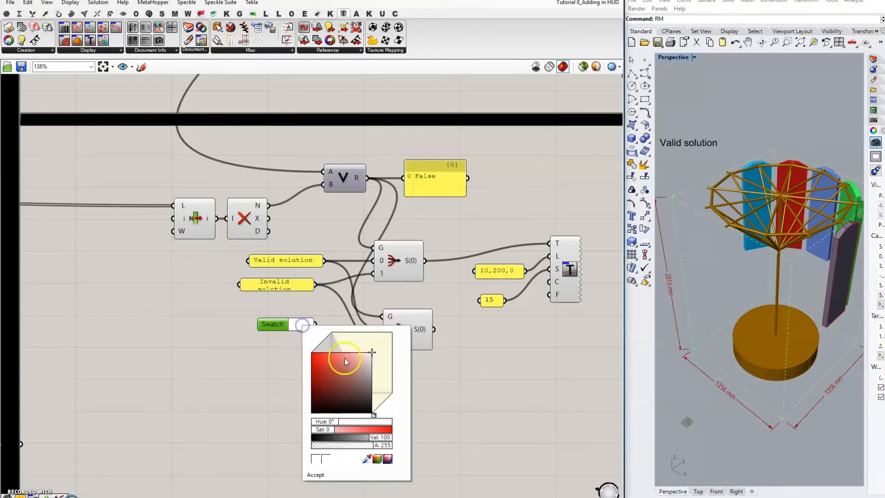
left_click(343, 362)
left_click(270, 350)
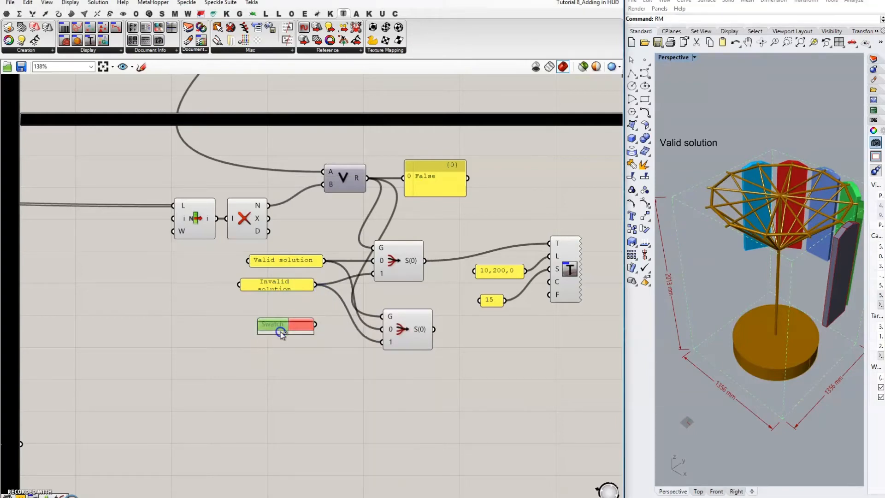
- Duplicate the red Colour Swatch directly below and set the copy's colour to green
left_click_drag(280, 331, 281, 353, "alt")
left_click(302, 347)
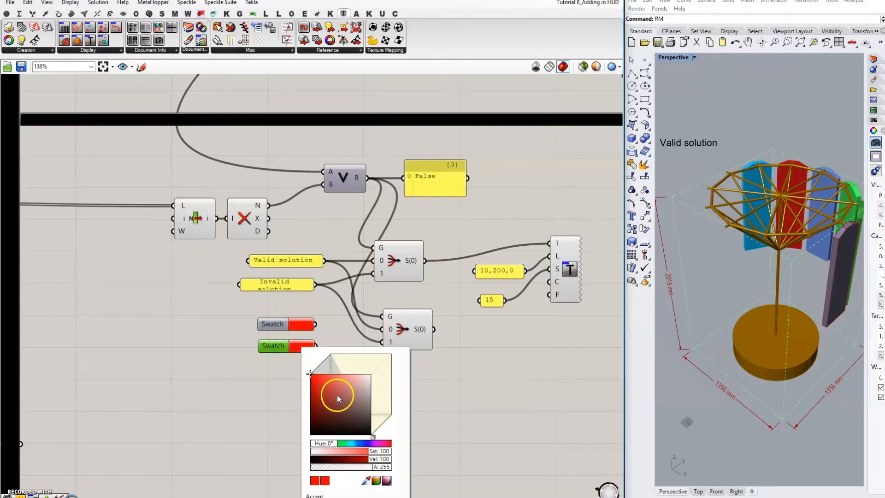
left_click_drag(374, 434, 380, 430)
left_click(203, 391)
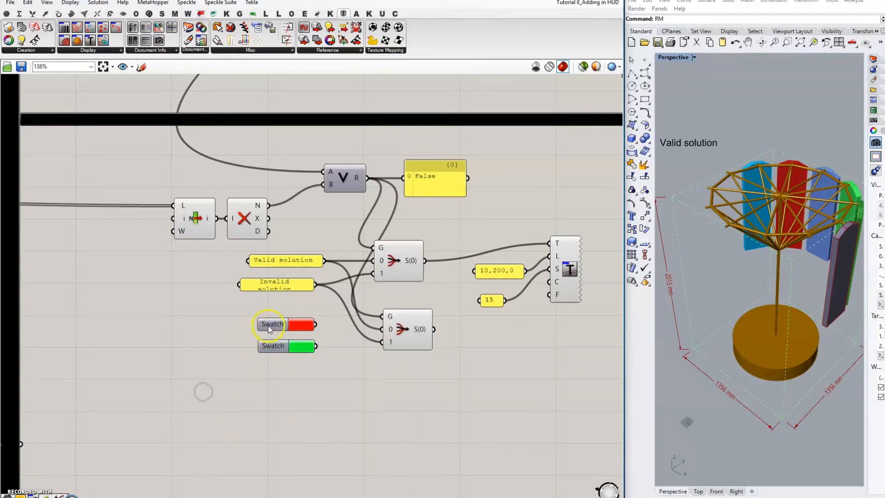
- Wire the green swatch to input 0 and the red swatch to input 1 of the duplicated Stream Filter, aligning both with their inputs
left_click_drag(270, 328, 272, 372)
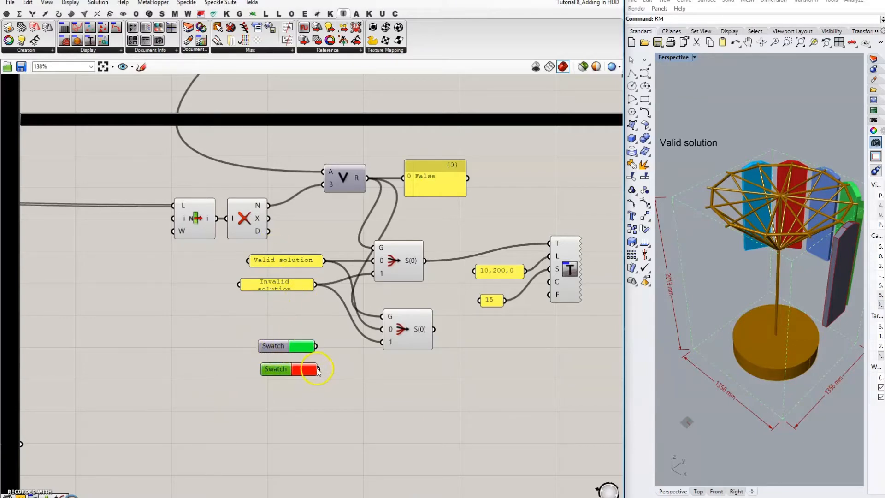
left_click_drag(317, 369, 381, 342)
left_click_drag(315, 346, 382, 330)
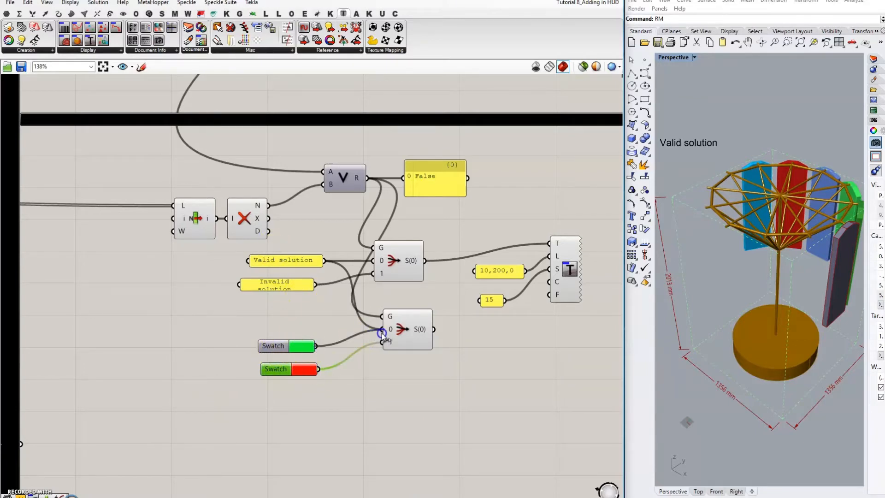
left_click_drag(273, 345, 316, 329)
left_click_drag(277, 369, 318, 346)
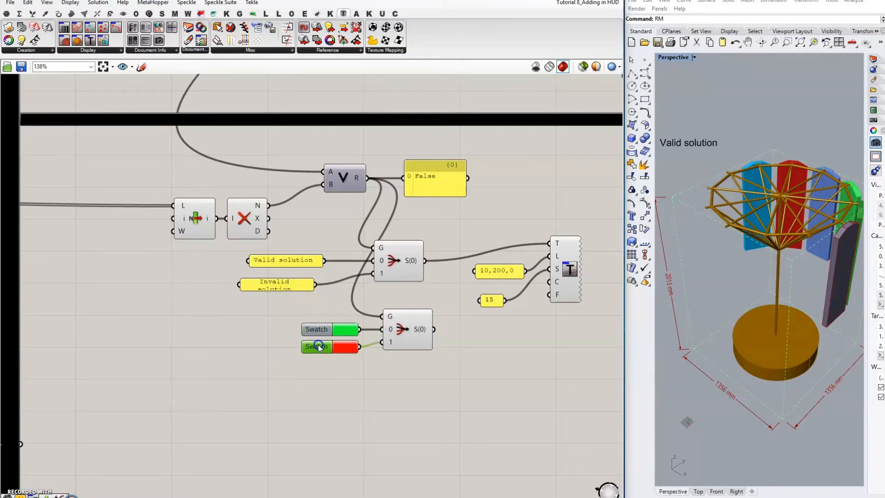
- Connect the colour Stream Filter's output to the colour input of Render Text to Screen and shift that component slightly down
left_click(512, 350)
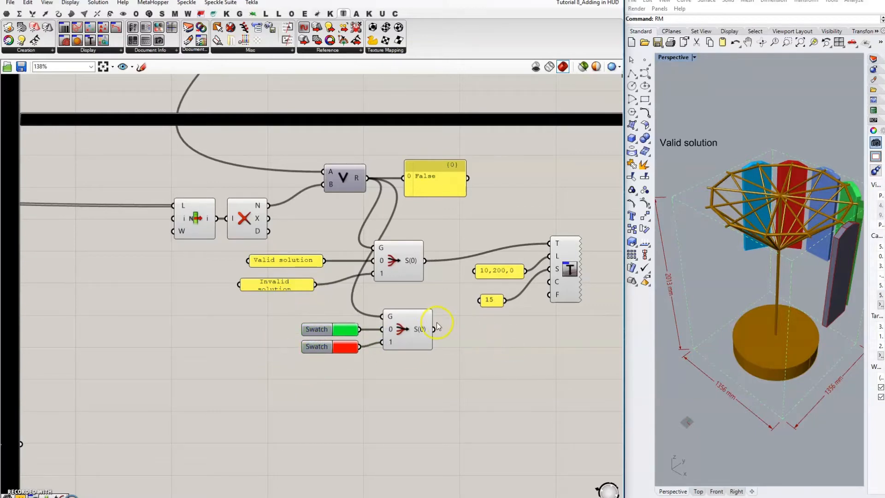
left_click_drag(435, 328, 549, 282)
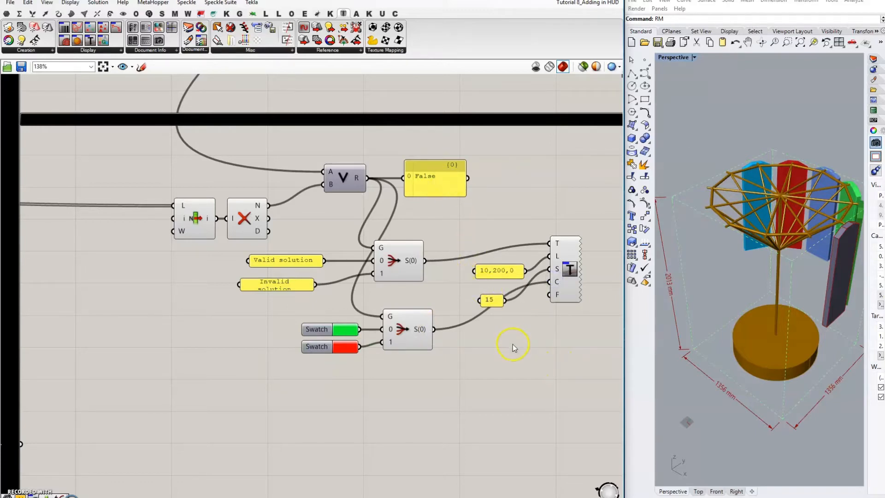
right_click_drag(512, 343, 457, 331)
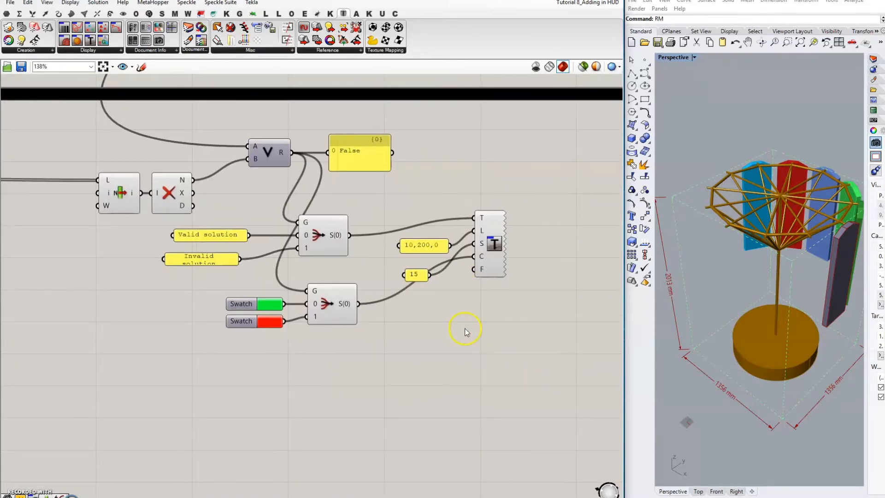
left_click_drag(494, 247, 492, 267)
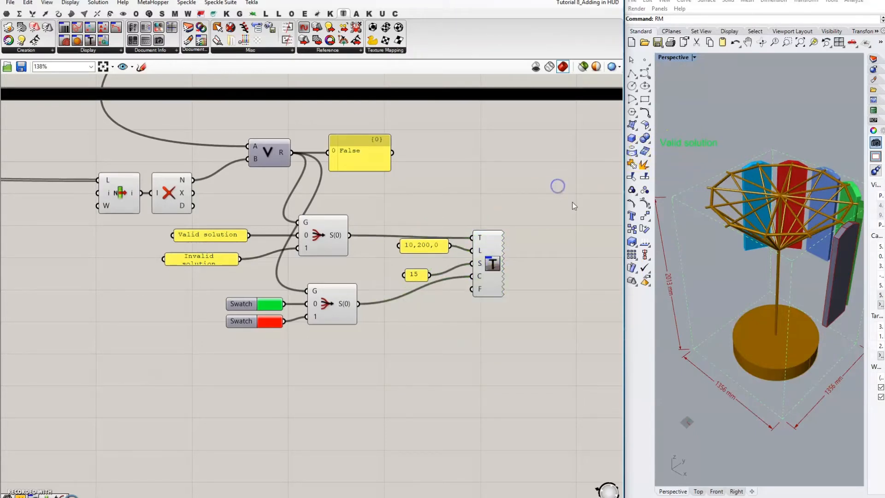
- Turn off the preview of the HUD logic components, leaving Render Text to Screen out of the selection
scroll(571, 202, "down", 1)
left_click_drag(111, 135, 460, 332)
scroll(449, 307, "down", 1)
middle_click(455, 305)
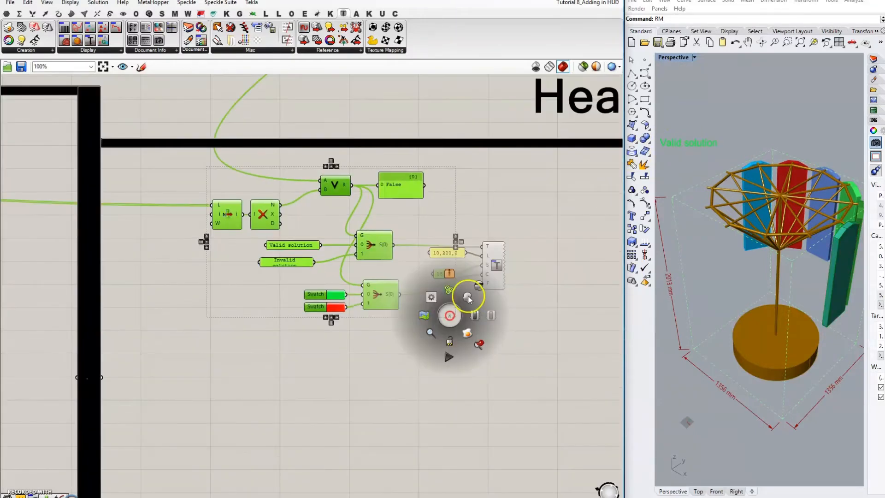
left_click(534, 309)
left_click(496, 271)
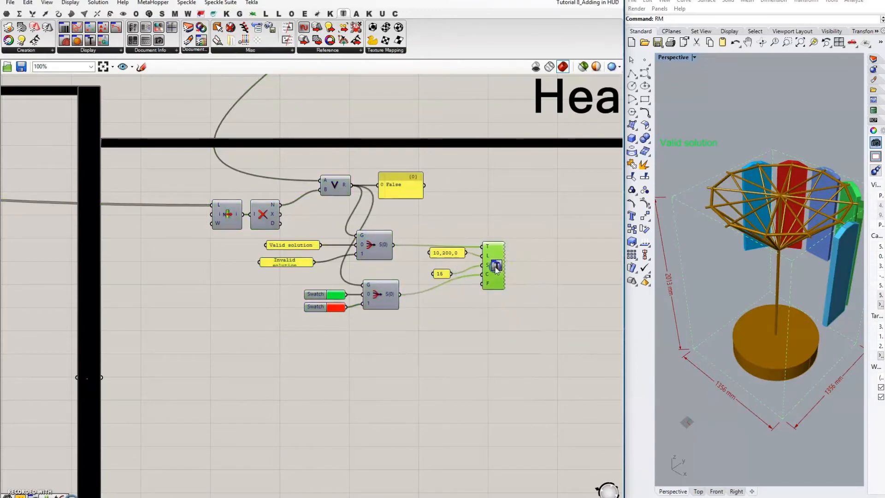
left_click(523, 268)
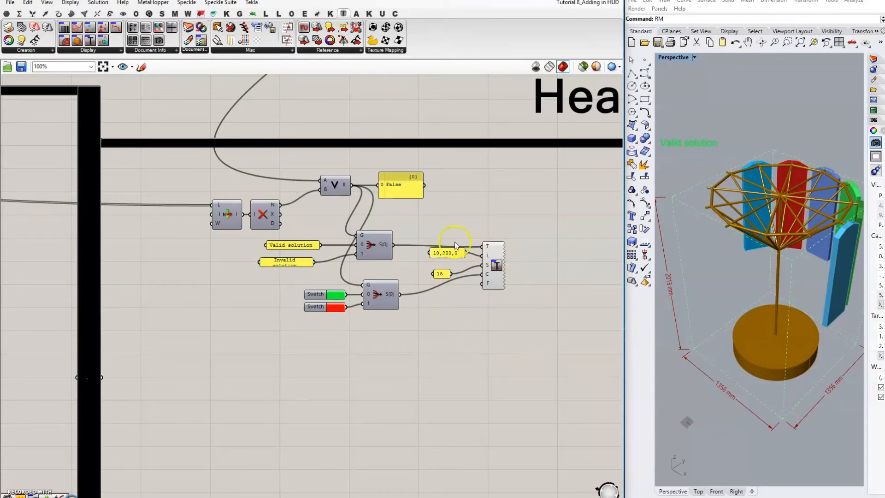
- Duplicate Render Text to Screen together with its location and size panels and place the copy directly below the original
left_click_drag(414, 226, 534, 316)
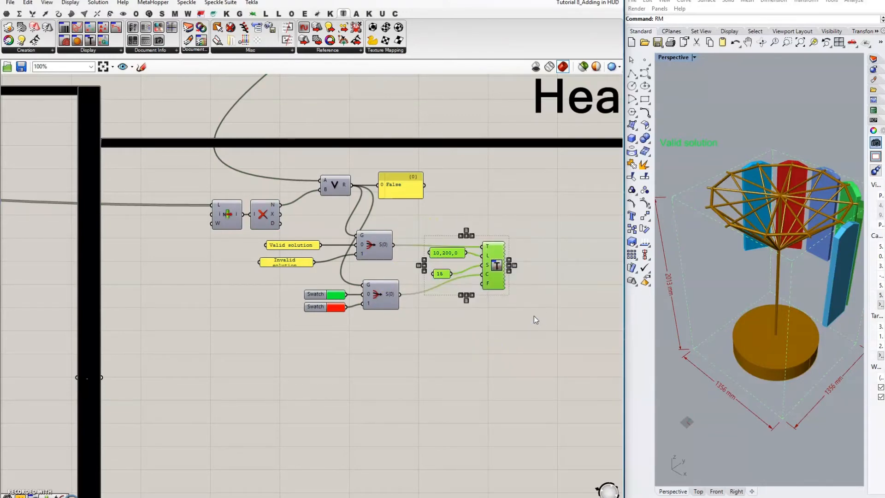
key("ctrl+c")
key("ctrl+v")
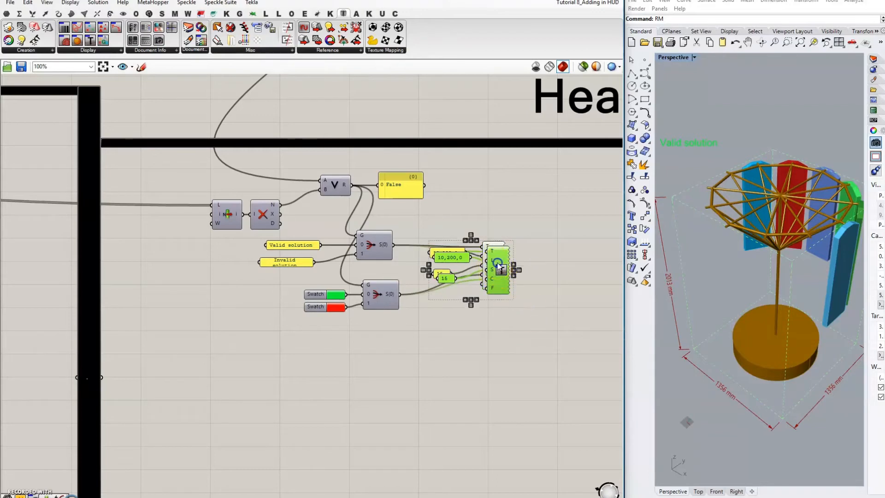
left_click_drag(497, 261, 492, 352)
left_click(372, 338)
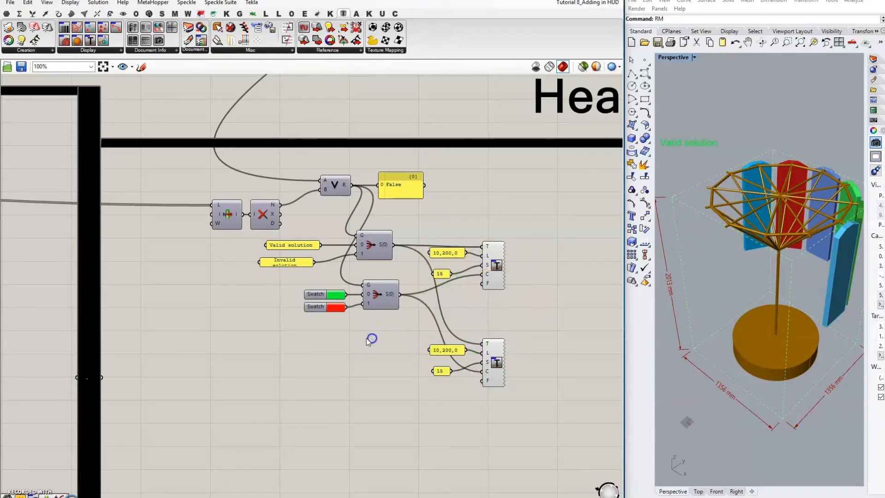
double_click(283, 350)
type("Panel")
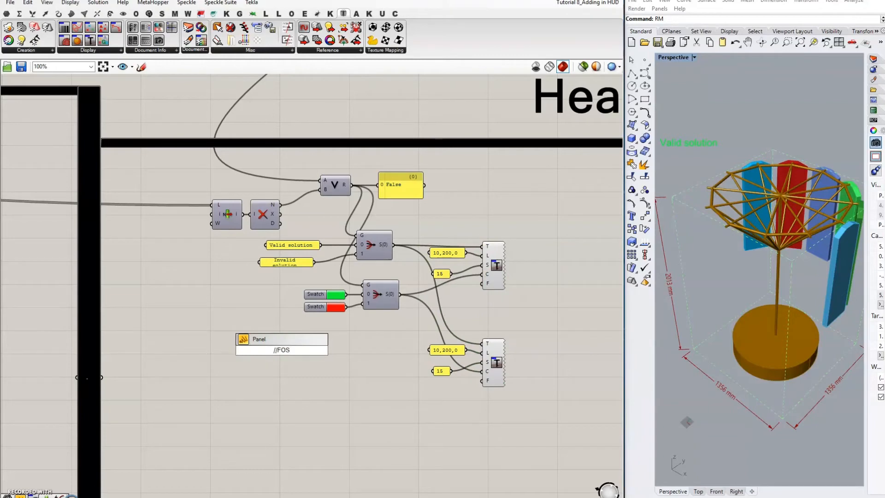
type("//FOS =")
left_click(346, 366)
- Add a panel containing "FOS =" beside the duplicated Render Text to Screen component
double_click(343, 364)
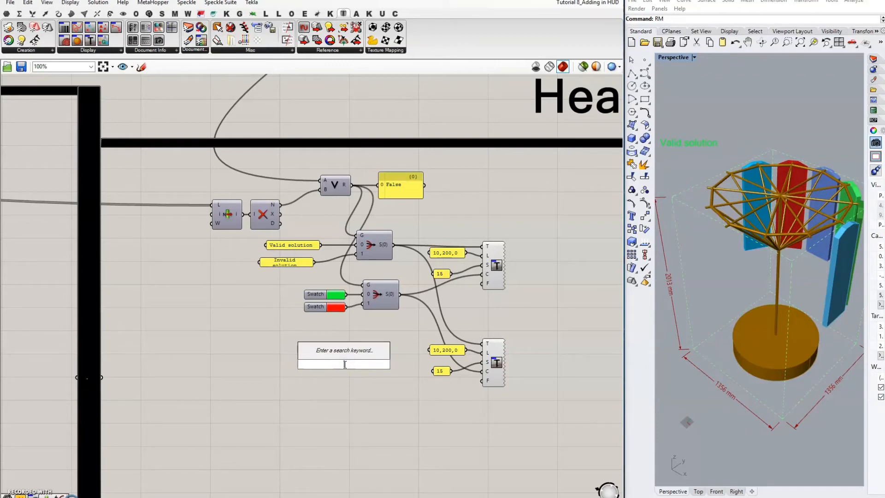
type("//")
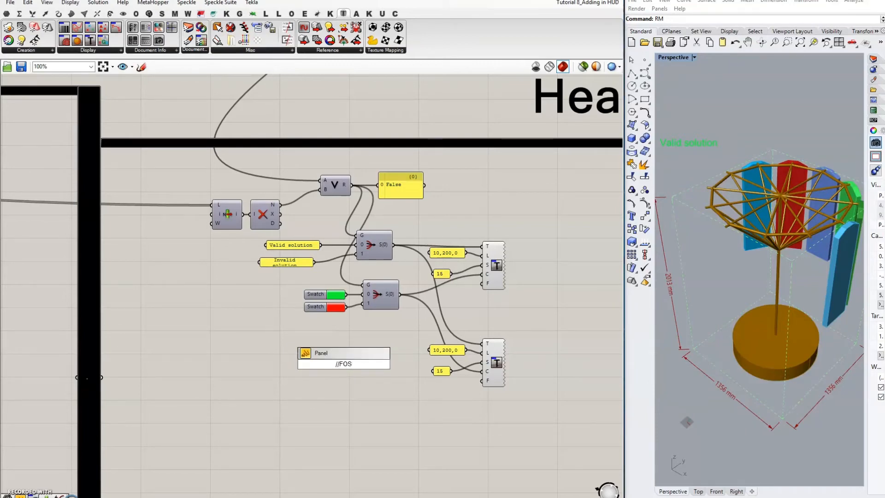
type("FOS =")
key("Return")
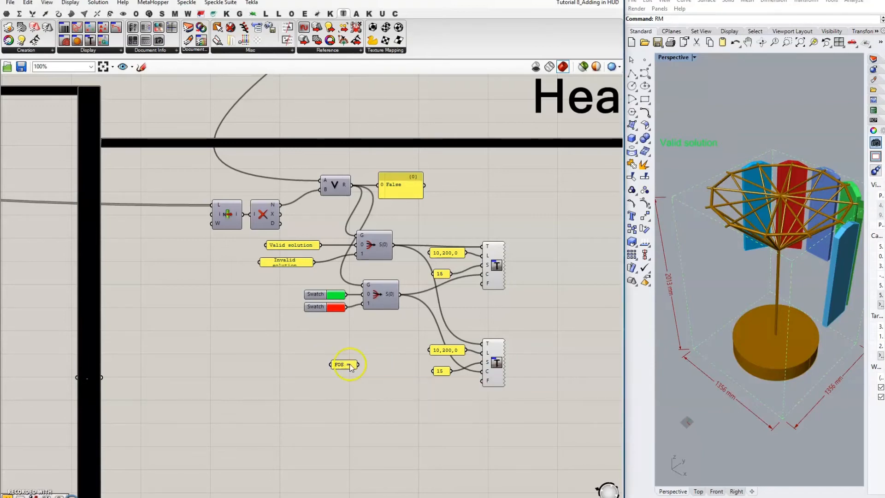
- Add a Concatenate component, wiring the "FOS =" panel to input A and the rounded FOS output from the Calculate FOS group to B
double_click(392, 364)
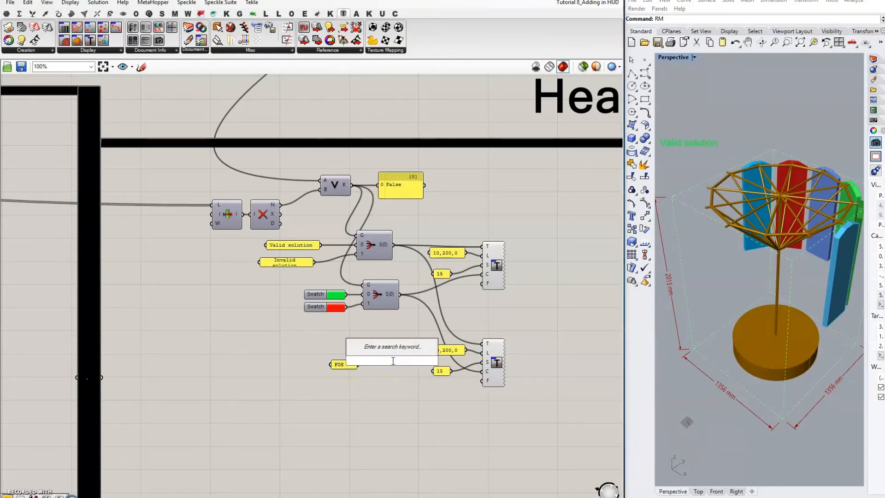
type("conca")
key("Return")
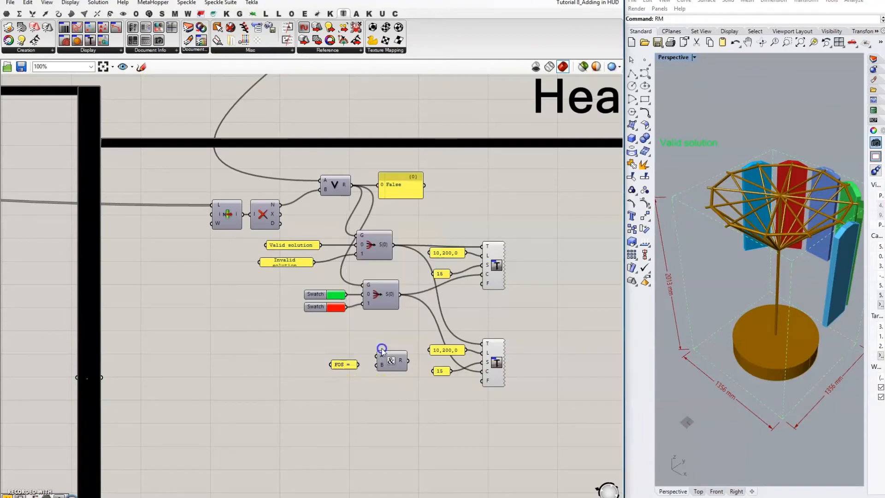
left_click_drag(357, 364, 332, 327)
scroll(327, 456, "down", 10)
scroll(545, 316, "up", 10)
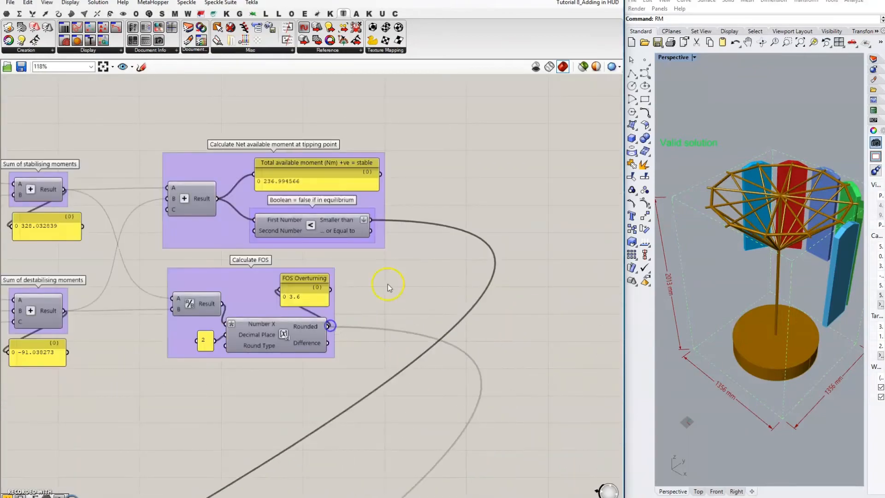
scroll(387, 285, "down", 7)
scroll(407, 286, "up", 10)
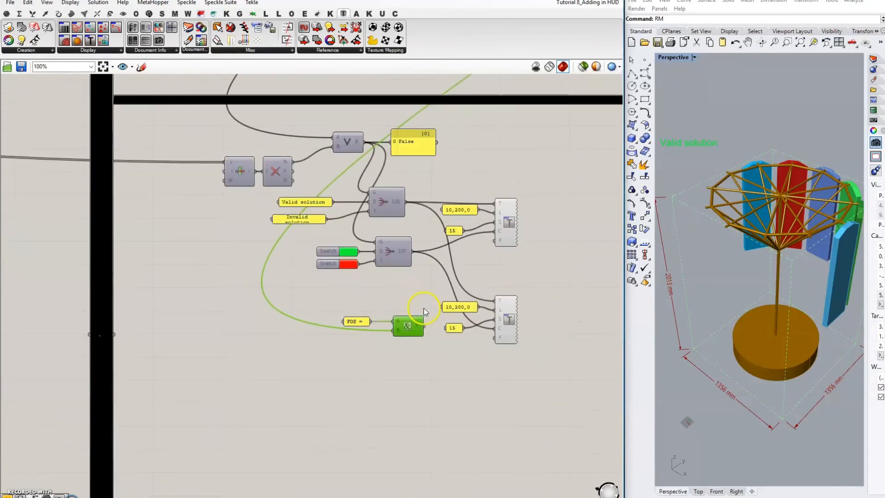
- Connect the Concatenate result to the text input of the lower Render Text to Screen, replacing its existing wire
left_click(432, 302)
right_click_drag(432, 302, 303, 367)
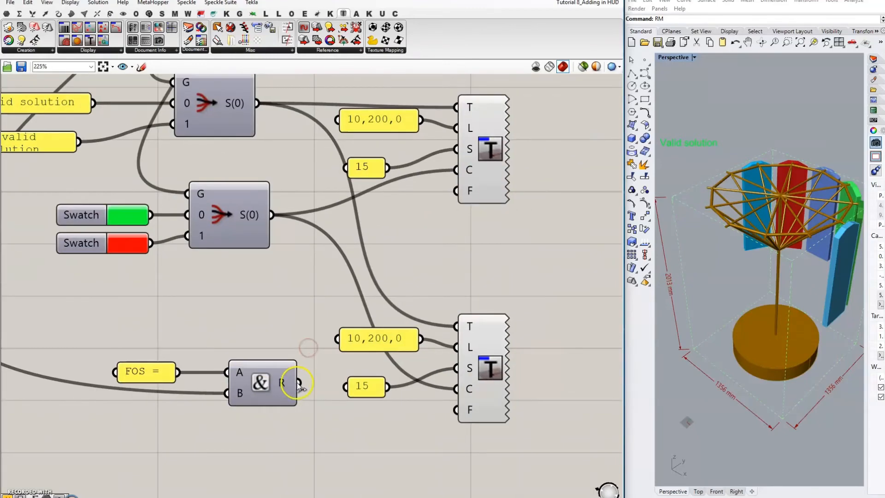
left_click_drag(297, 382, 457, 326)
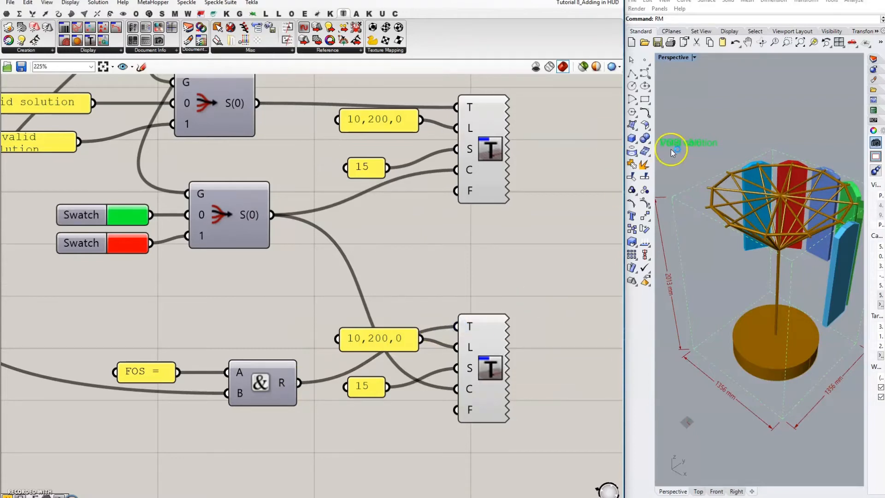
- Shift the lower text component's location panel slightly and set its content to 10,220,0
left_click_drag(397, 342, 388, 350)
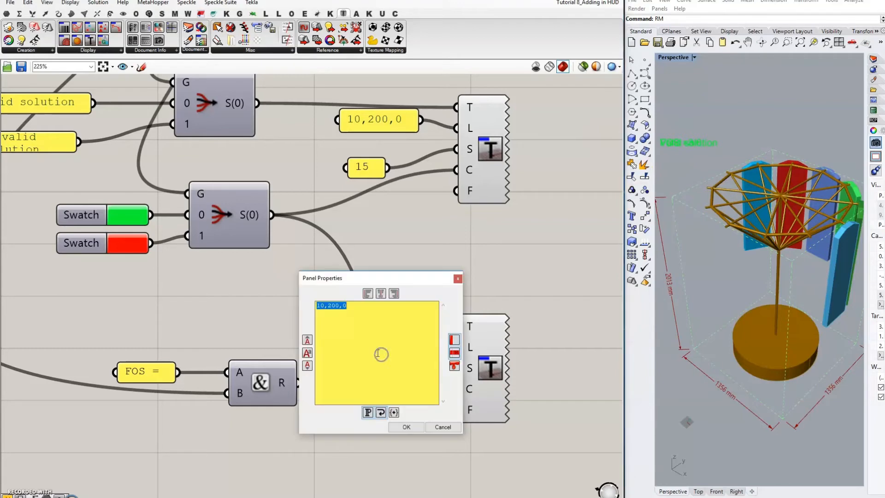
double_click(388, 353)
left_click(334, 307)
left_click(401, 427)
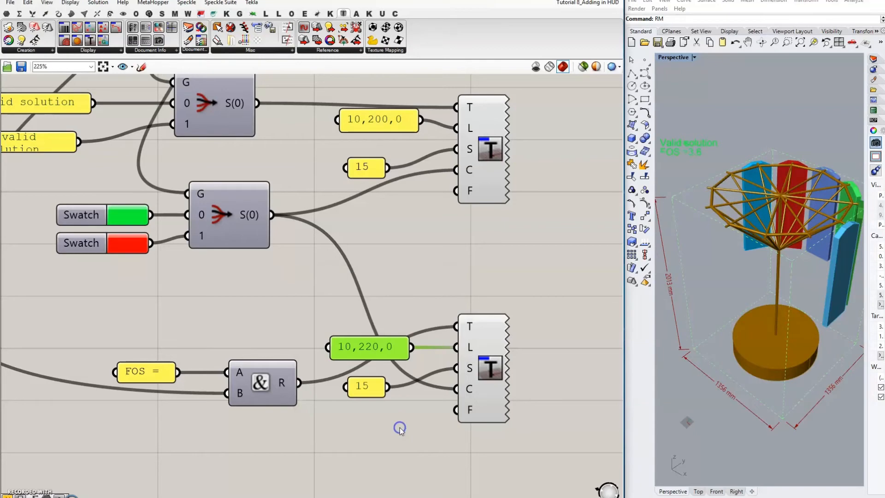
left_click(455, 448)
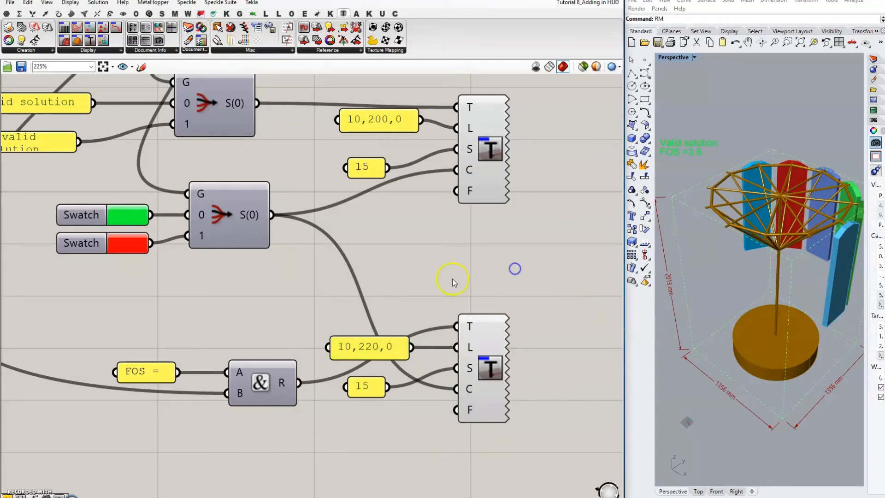
scroll(451, 278, "down", 5)
left_click_drag(200, 136, 517, 371)
key("ctrl+v")
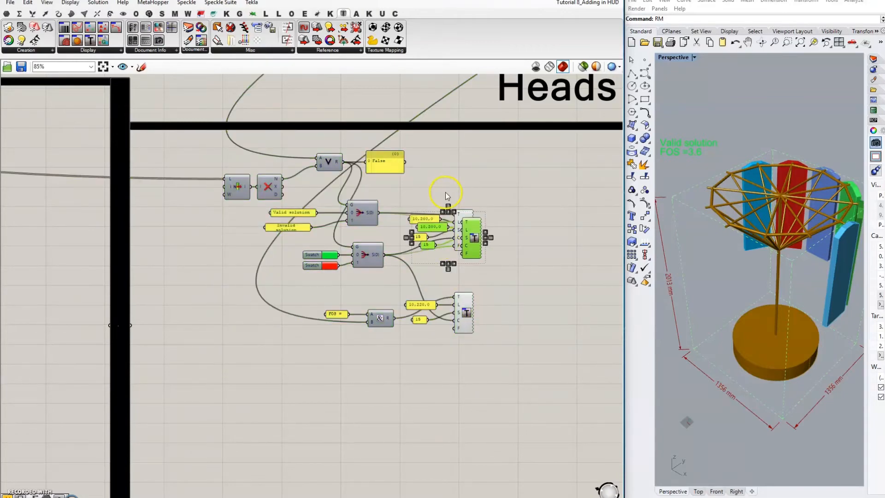
key("Delete")
- Group all the components of the solution message and FOS display in the heads up display area
left_click_drag(207, 147, 543, 389)
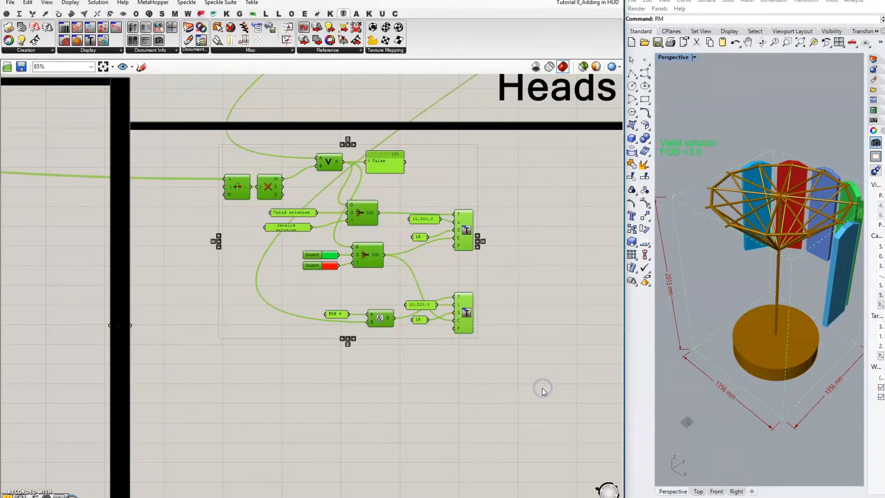
key("ctrl+g")
left_click_drag(446, 191, 466, 237)
scroll(465, 237, "down", 5)
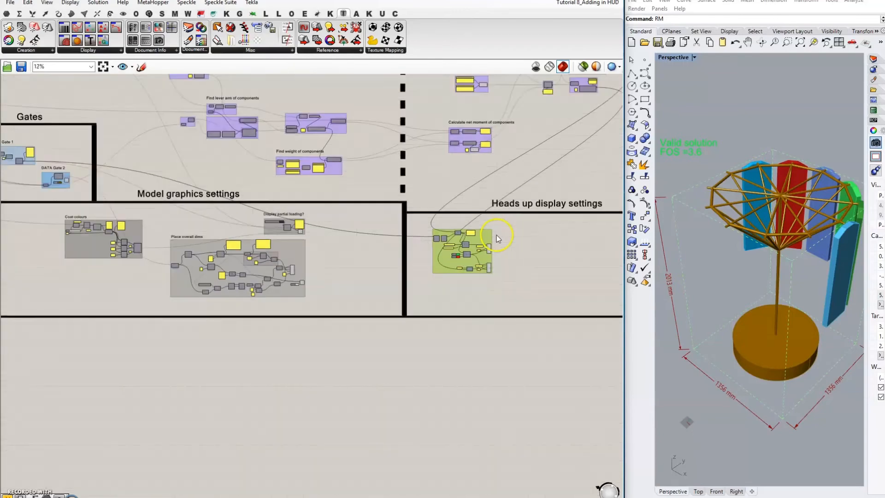
- Reduce the Diameter of Base slider in the User Variables group to 802 mm
scroll(153, 185, "up", 4)
scroll(154, 184, "up", 5)
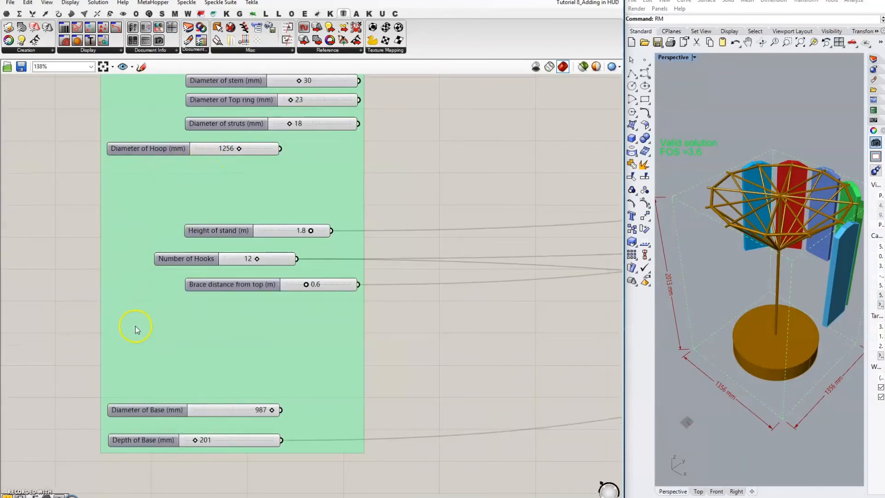
scroll(123, 403, "down", 1)
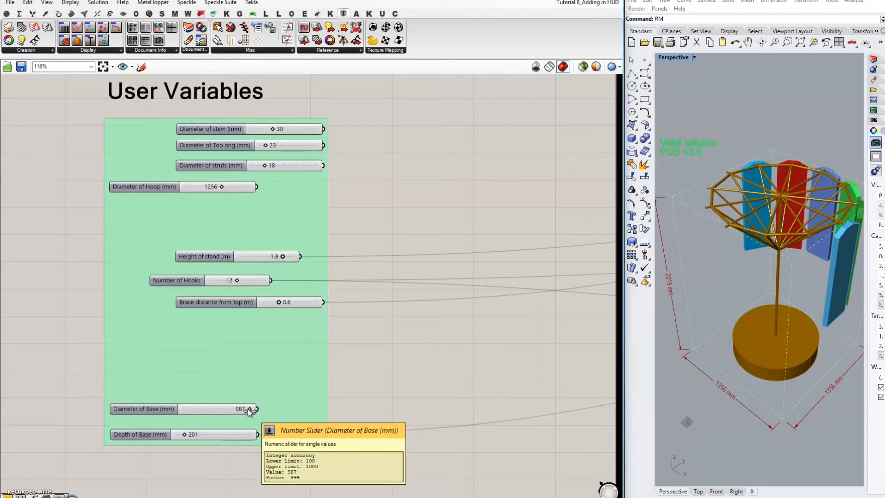
mouse_move(247, 408)
left_mouse_down()
mouse_move(222, 409)
mouse_move(257, 407)
left_mouse_up()
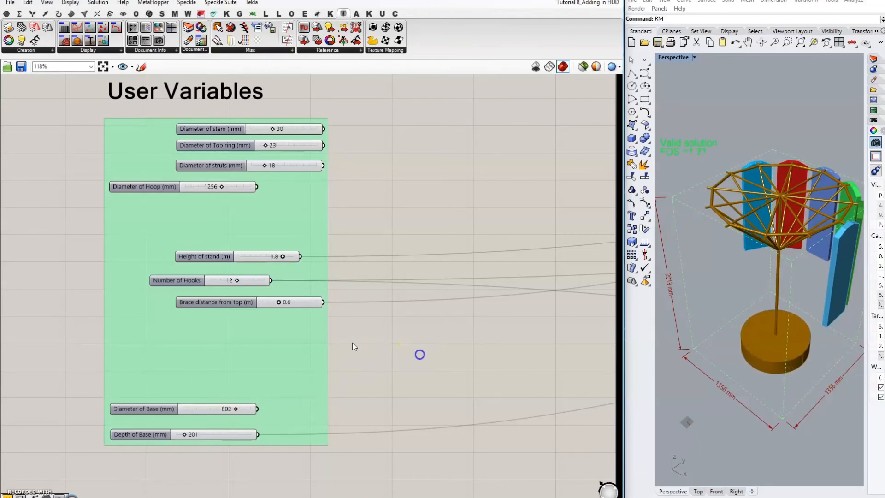
- Copy the upper Render Text to Screen with its location and size panels to the empty canvas beside the HUD group
scroll(420, 354, "down", 10)
scroll(513, 346, "up", 8)
right_click_drag(534, 308, 337, 304)
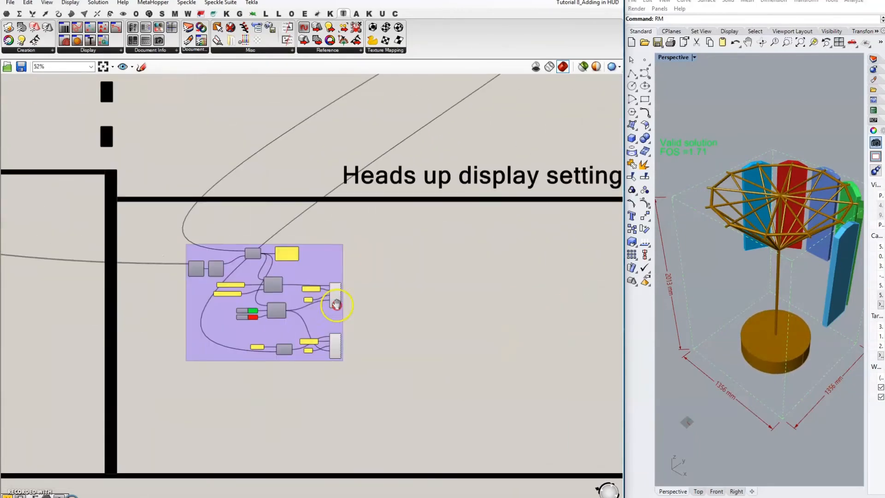
scroll(336, 304, "up", 2)
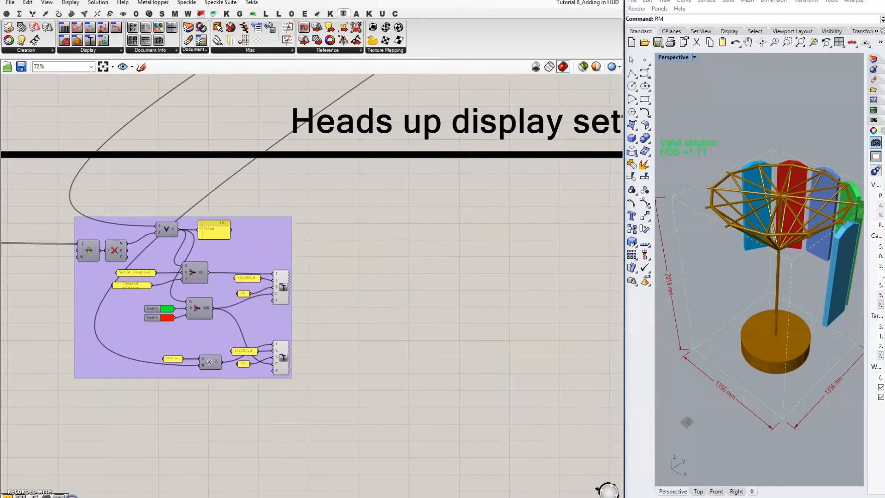
right_click_drag(436, 282, 369, 302)
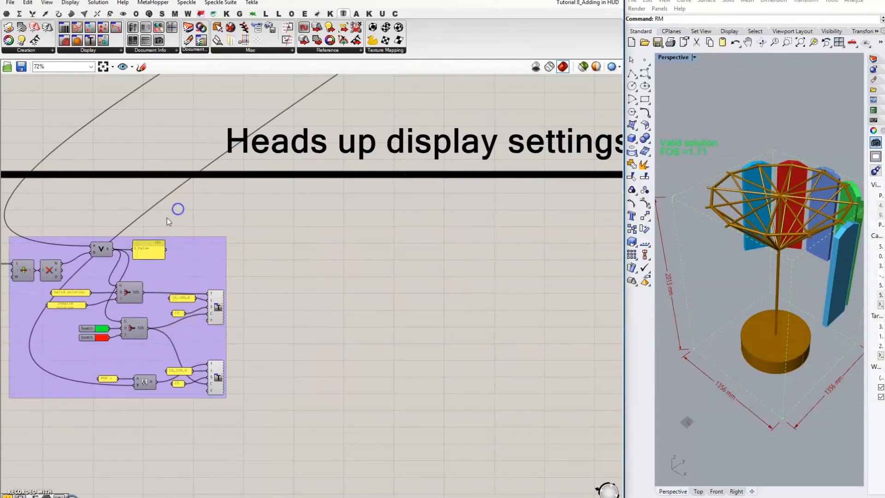
left_click_drag(168, 213, 436, 299)
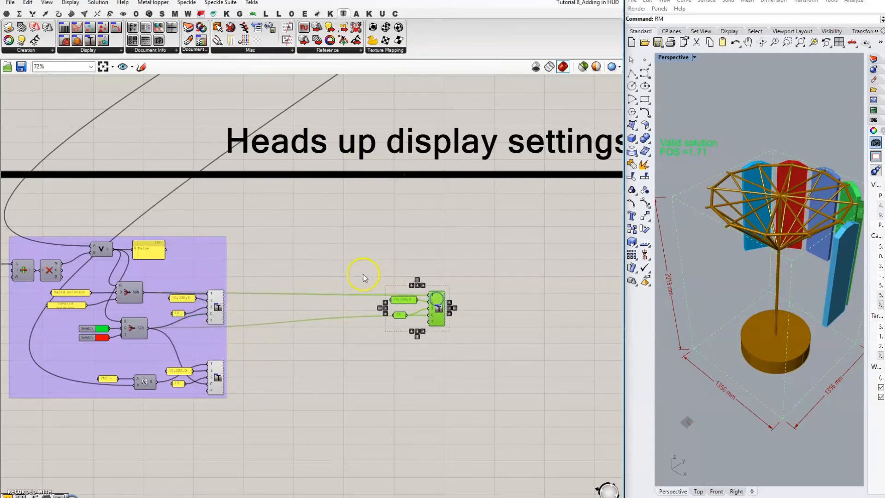
- Add an empty panel between the HUD group and the copied Render Text to Screen
double_click(316, 257)
type("//")
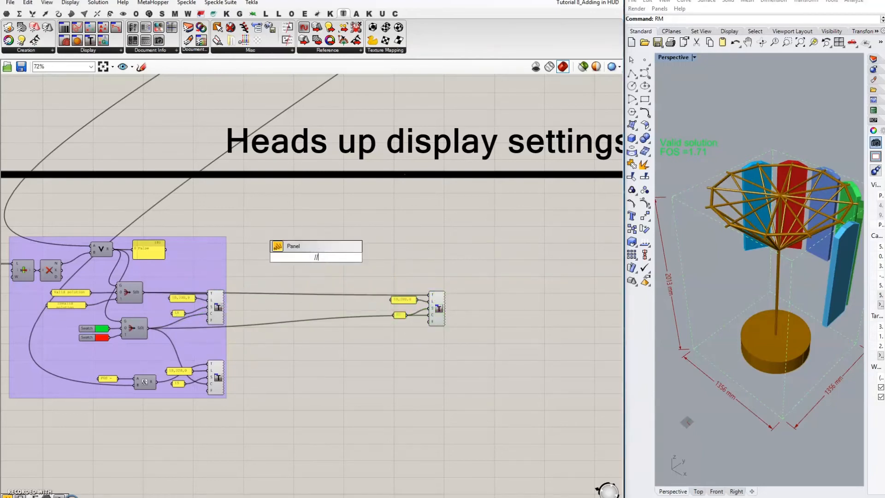
key("Return")
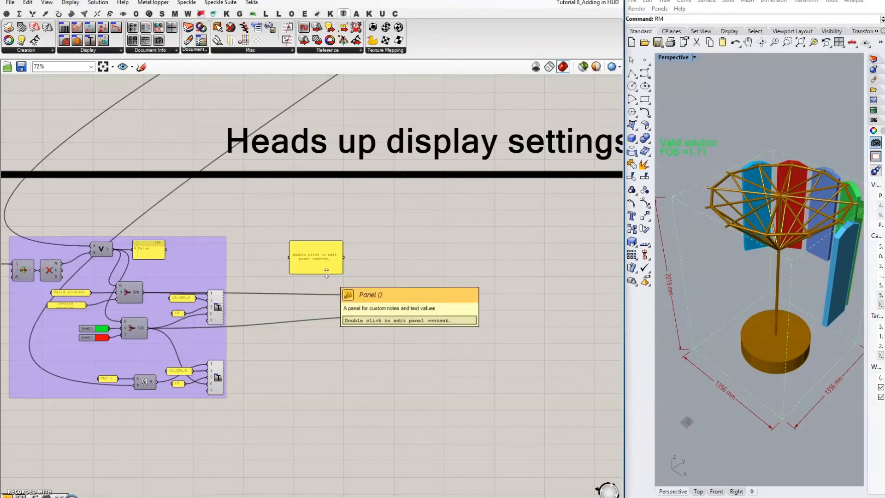
- Fill the empty panel with the lines Project Name:, Job Number:, a blank line, Calculation:, Date:, Analysis by: and Checked by:
double_click(325, 256)
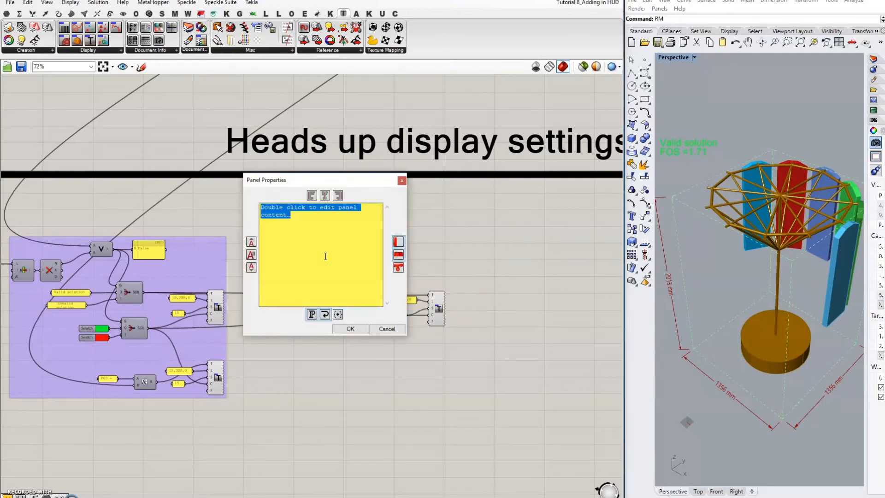
type("F")
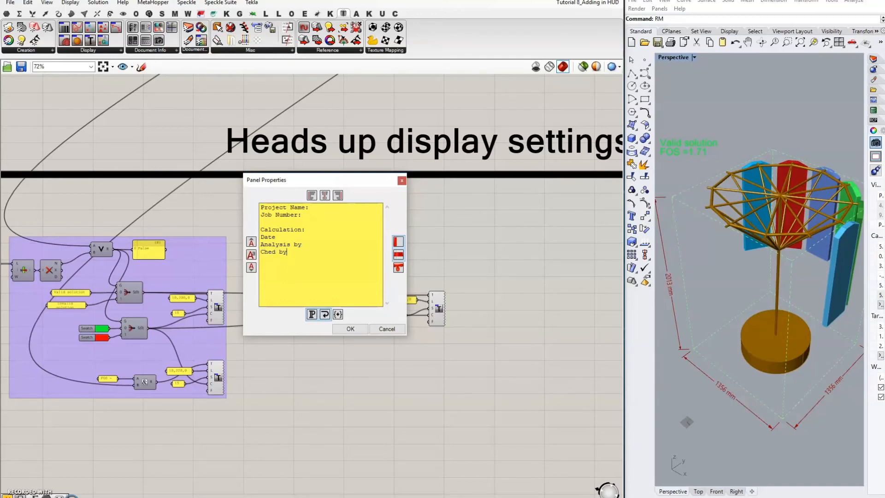
left_click(320, 244)
type(":")
left_click(272, 252)
type("cke")
left_click(302, 239)
type(":")
left_click(351, 329)
- Connect the project information panel to the copied Render Text to Screen's text input and move the panel next to that component
scroll(302, 294, "up", 4)
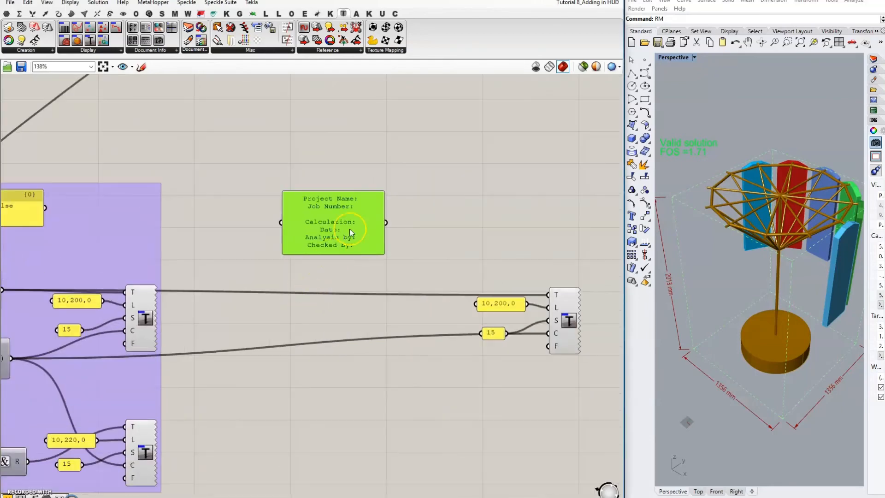
left_click_drag(349, 228, 548, 294)
left_click_drag(387, 303, 456, 262)
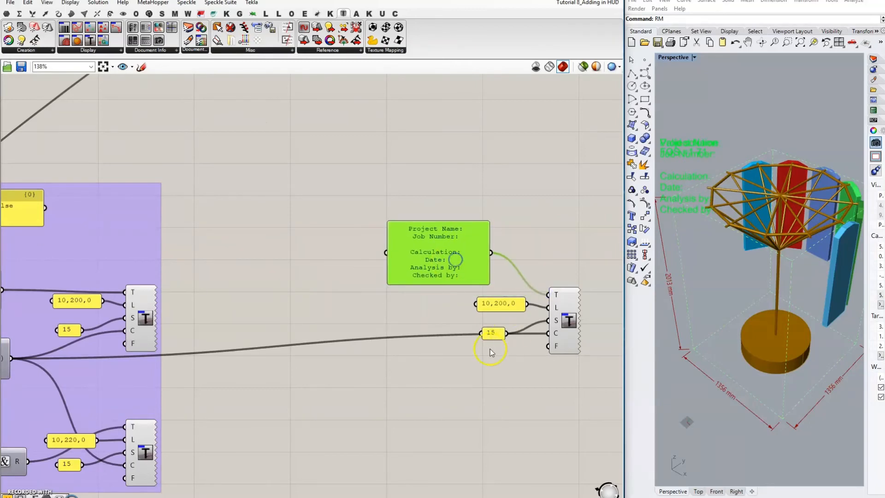
right_click_drag(491, 371, 471, 360)
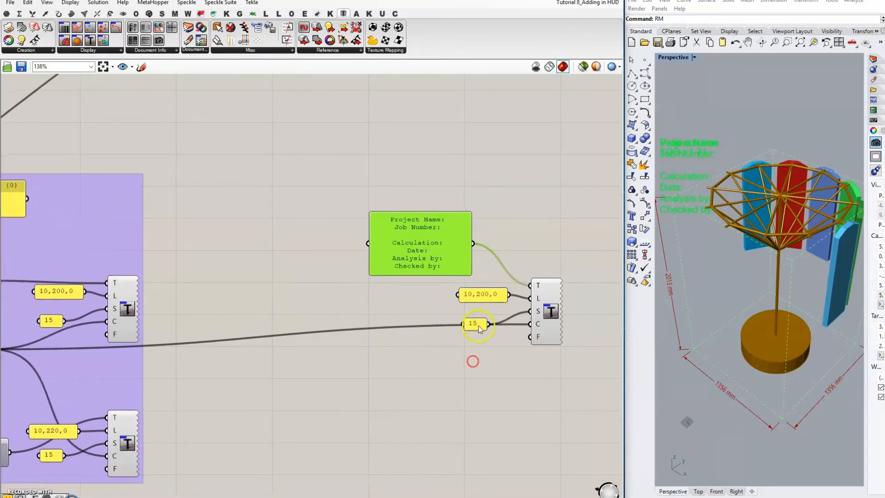
- Disconnect the wire from the copied component's colour input and shift the project information panel slightly closer to it
right_click(531, 324)
mouse_move(568, 350)
left_click(646, 350)
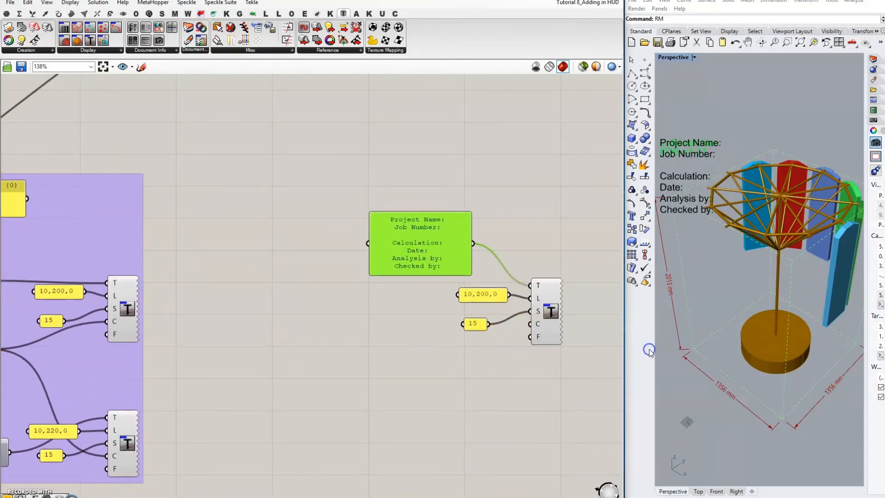
left_click_drag(435, 232, 456, 232)
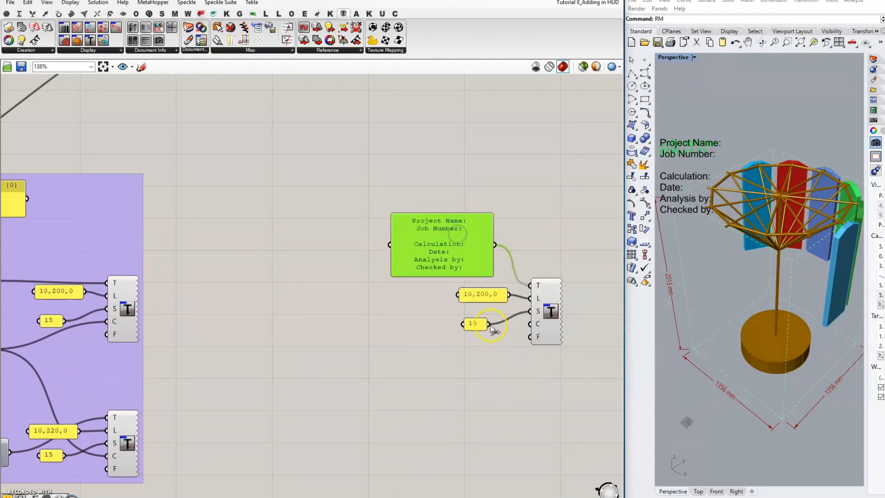
- Set the project information block's text size to 10 and its screen location to 10,40,0
double_click(479, 322)
type("10")
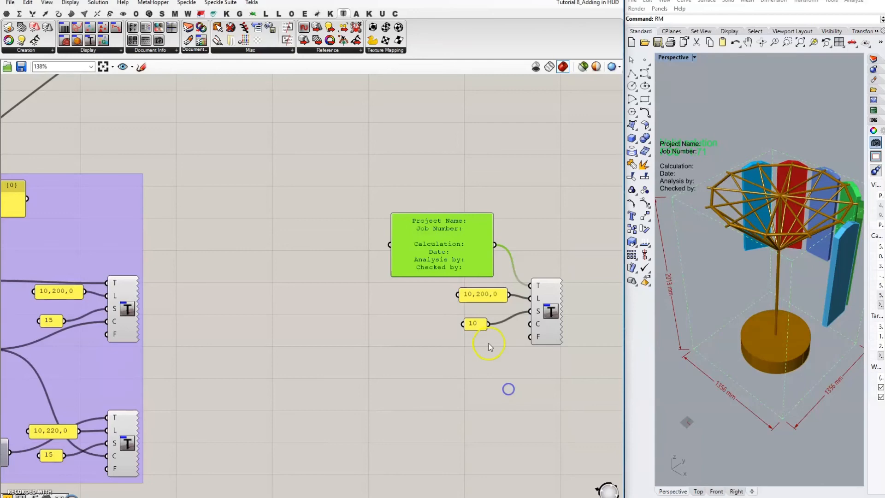
double_click(479, 293)
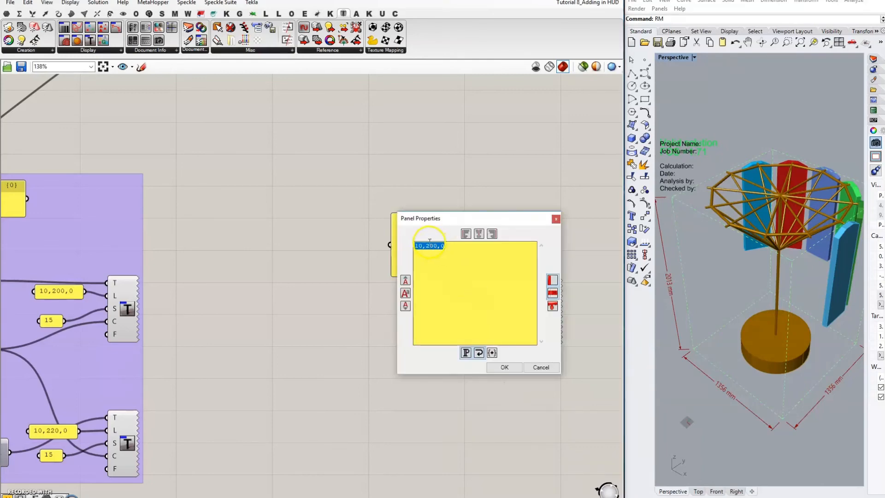
left_click(433, 246)
key("BackSpace")
key("BackSpace")
type("4")
left_click(504, 366)
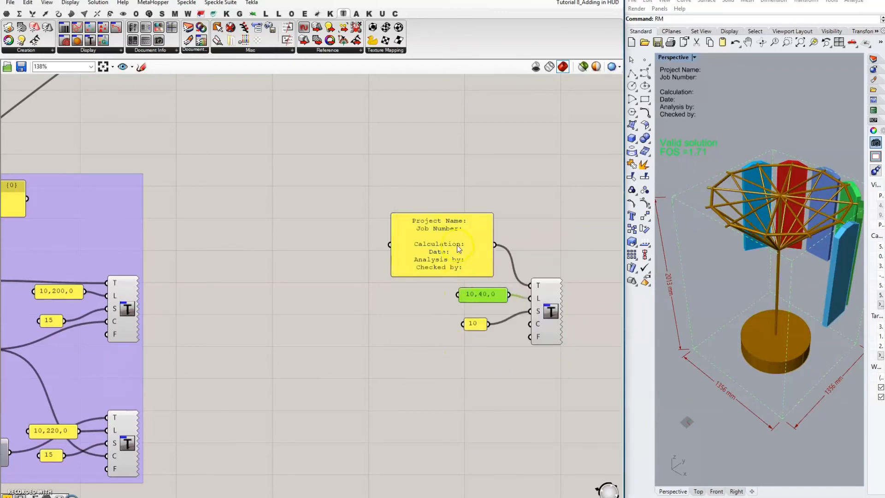
- Duplicate the project information panel below the original and replace its text with Coat stand design, a placeholder job number and Circular frame on separate lines
left_click_drag(460, 248, 449, 386, "alt")
double_click(449, 386)
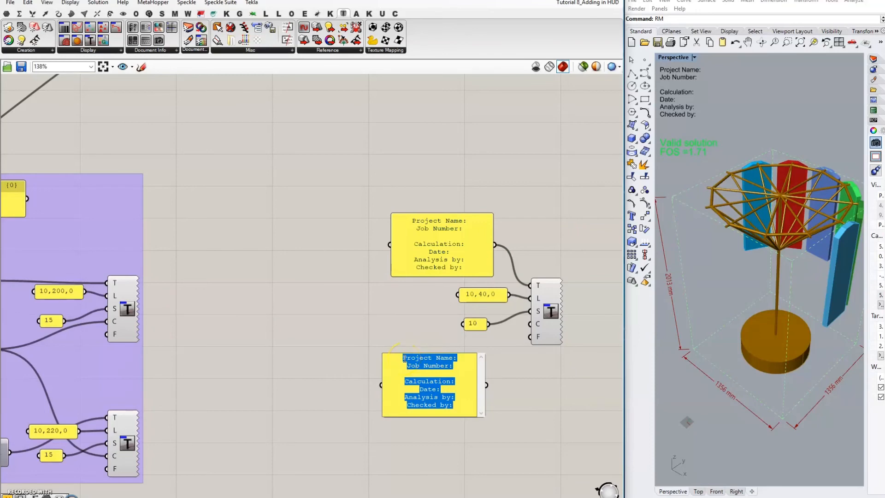
type("c")
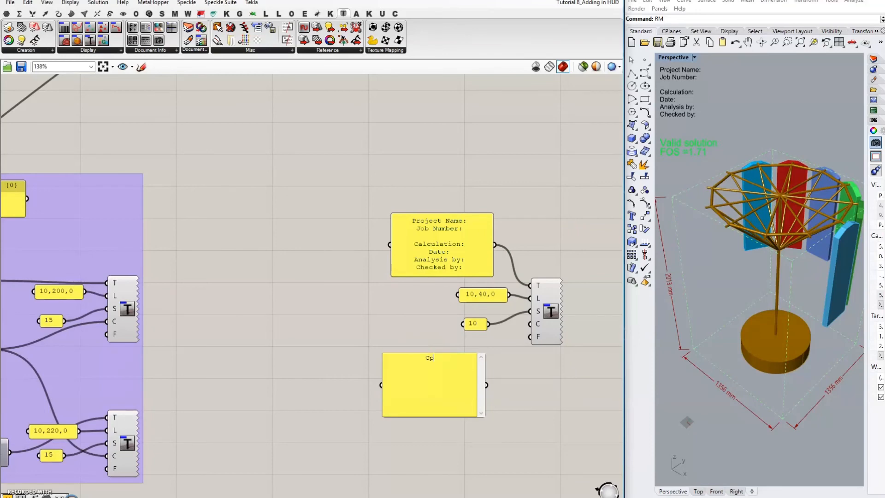
type("oat stand de")
type("sign")
type("lygkgyc")
type(" Circular ")
type("frame")
- Complete the duplicated panel with a blank line, Optimisation tool, 28/09/2023, the analyst's name and a dash for the checker
type("  Optimisation")
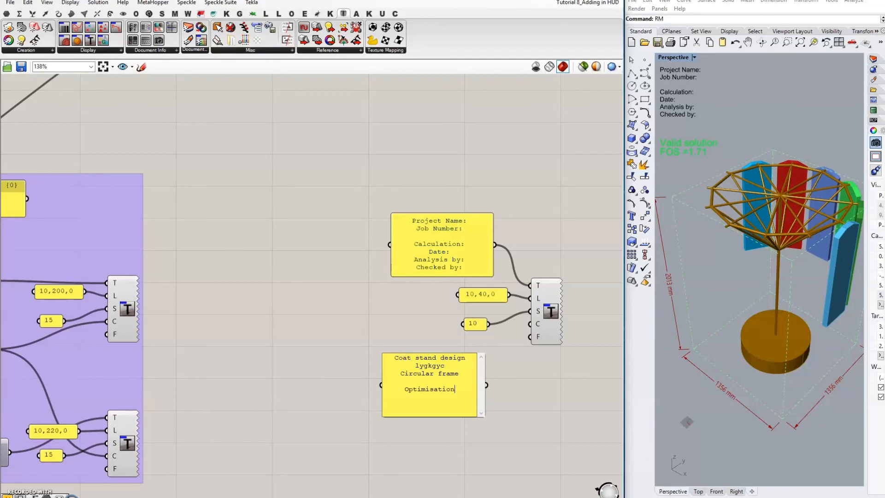
type(" tool")
type(" 28/09/202")
type("3")
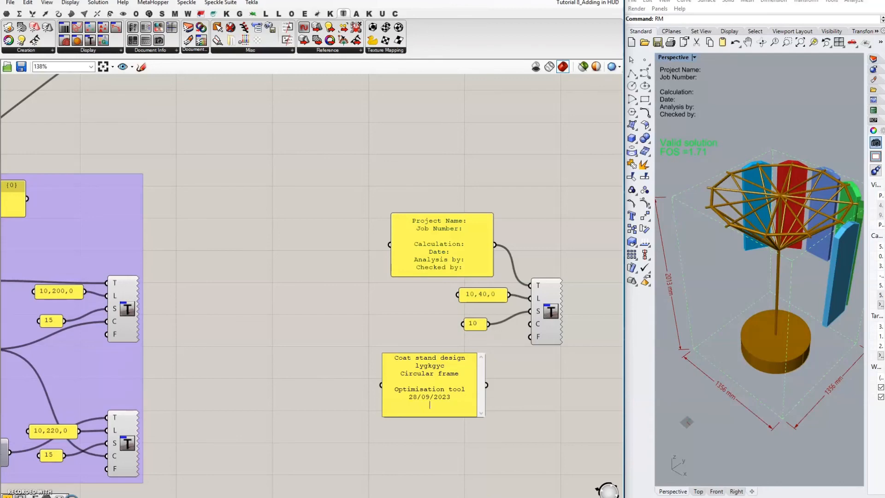
type(" D. Norman")
type(" -")
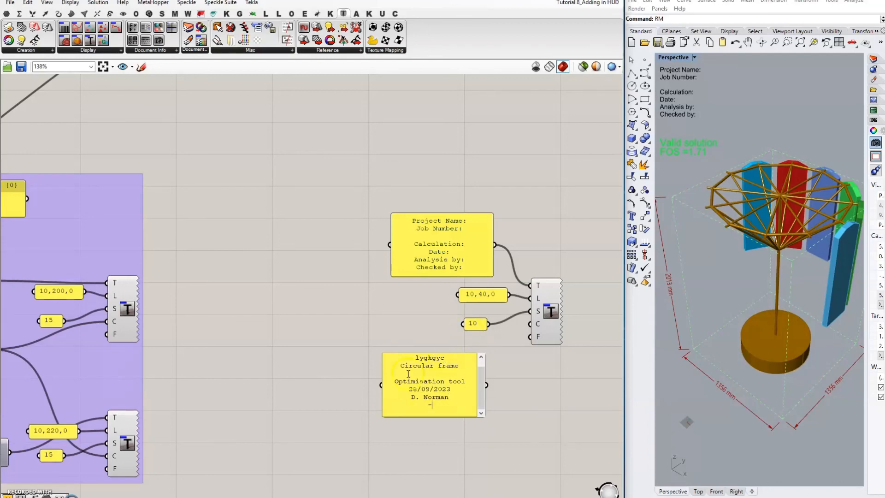
left_click(391, 337)
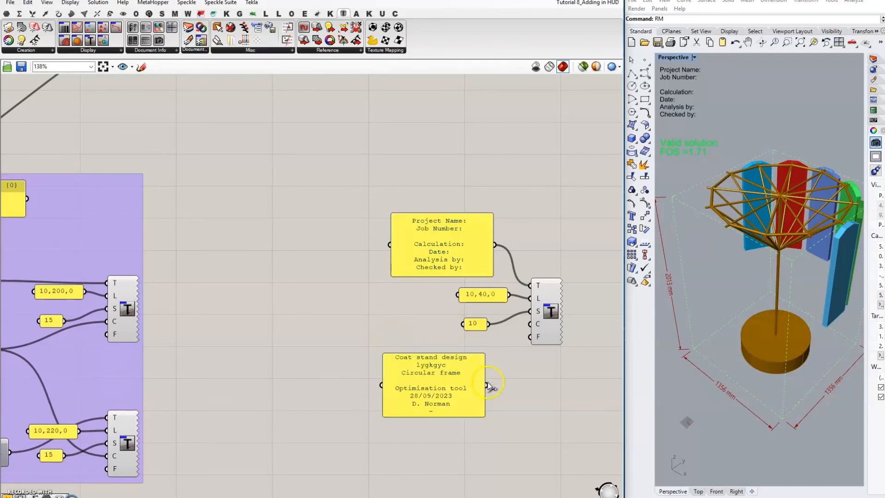
- Duplicate the Render Text to Screen component below, connect the project details panel to the copy's text input and move that panel further away from it
left_click(543, 316)
left_click_drag(544, 315, 547, 384, "alt")
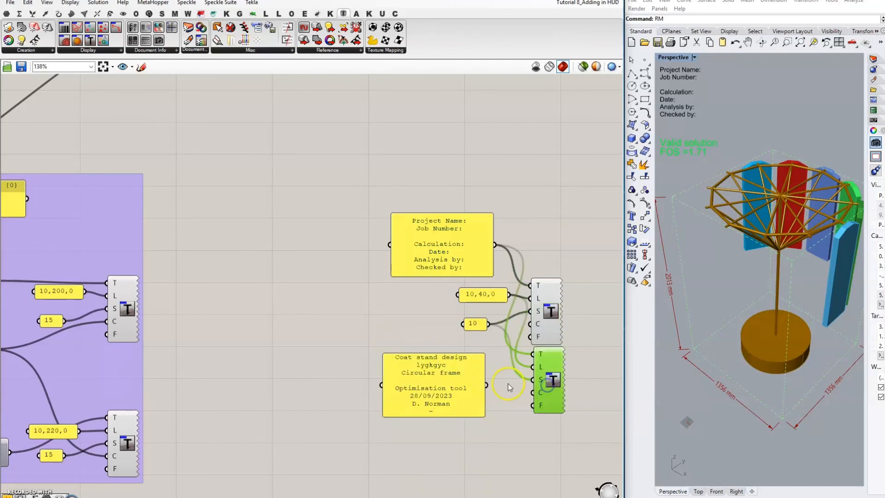
left_click_drag(486, 384, 548, 379)
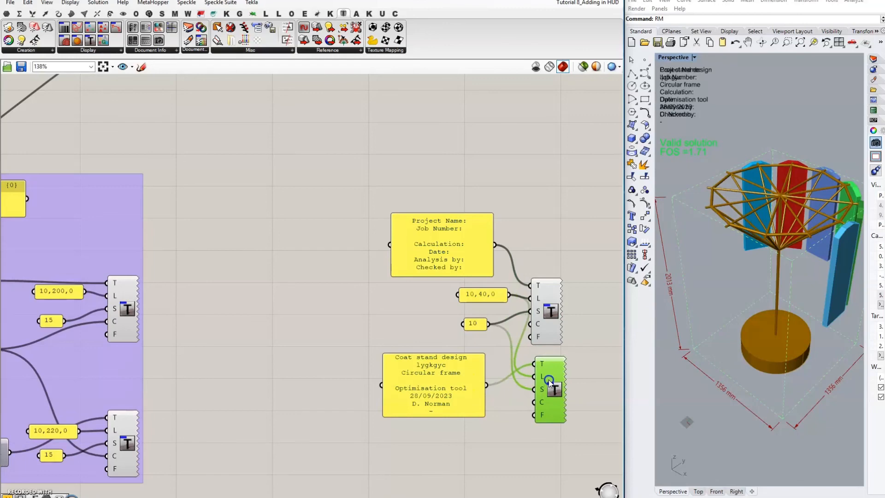
left_click_drag(437, 376, 407, 373)
- Duplicate the location panel, connect the copy to the lower Render Text to Screen's location input and set it to 130,40,0
left_click(475, 297)
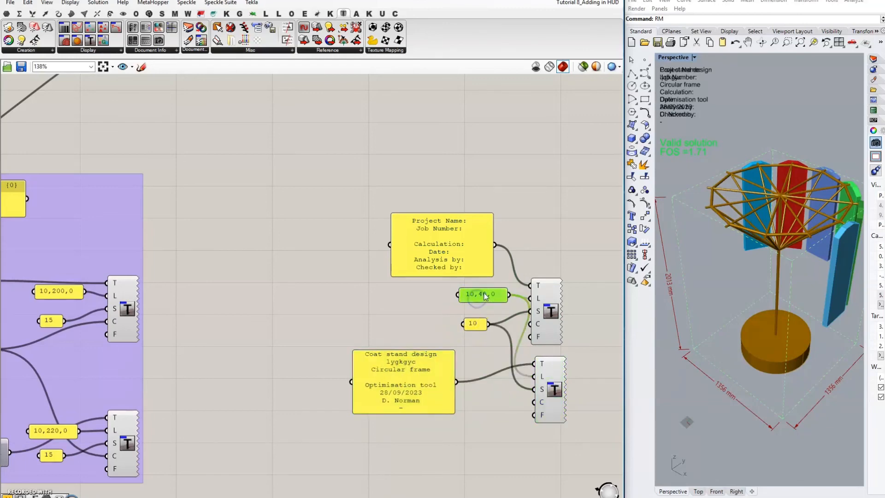
left_click_drag(481, 294, 533, 376, "alt")
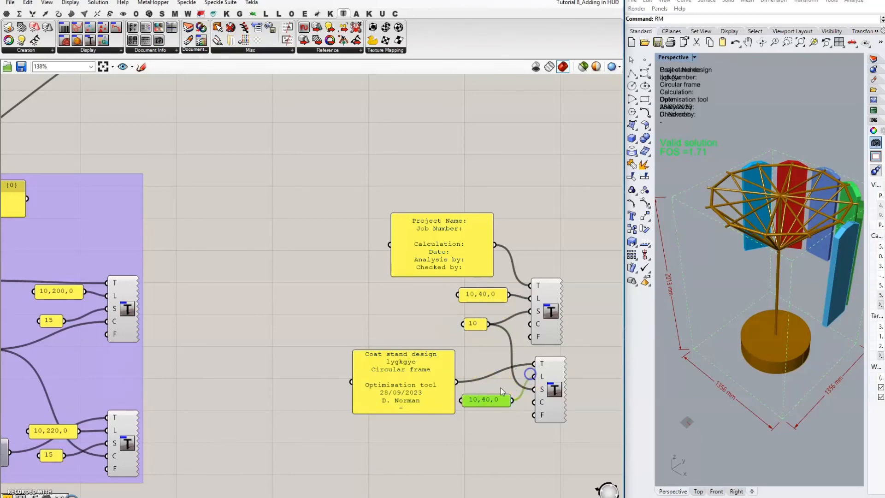
left_click(480, 398)
double_click(480, 397)
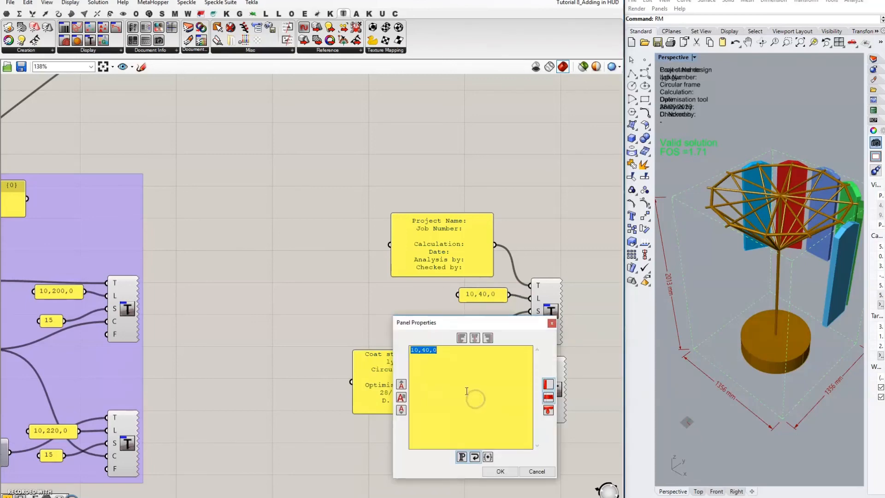
left_click(414, 350)
type("3")
left_click(501, 470)
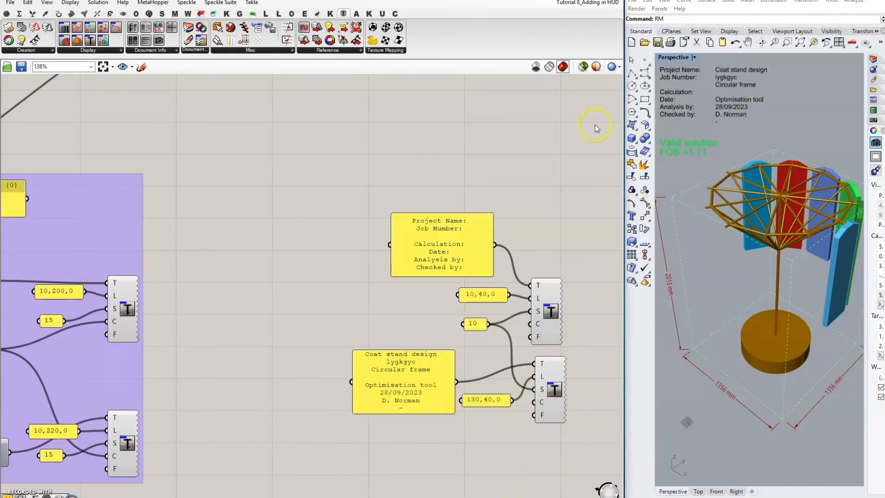
- Switch to the full Rhino viewport and examine the HUD text while zooming and orbiting around the coat stand
left_click(856, 0)
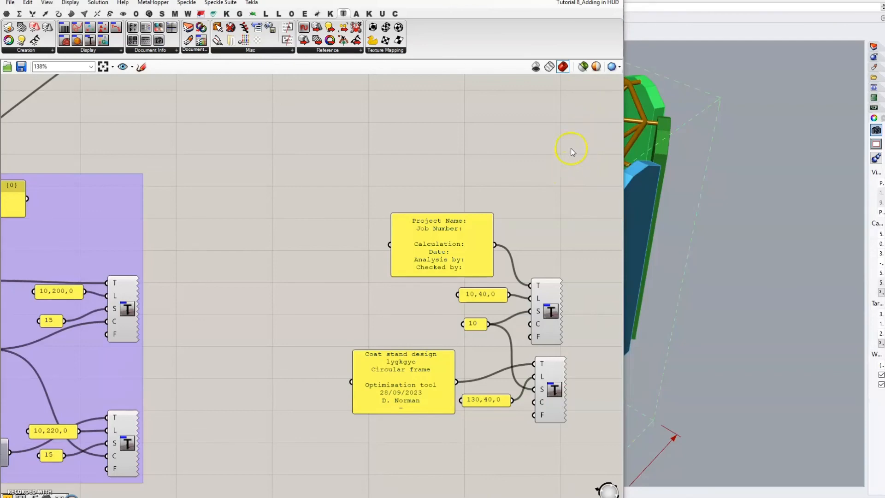
left_click(572, 0)
scroll(507, 230, "down", 6)
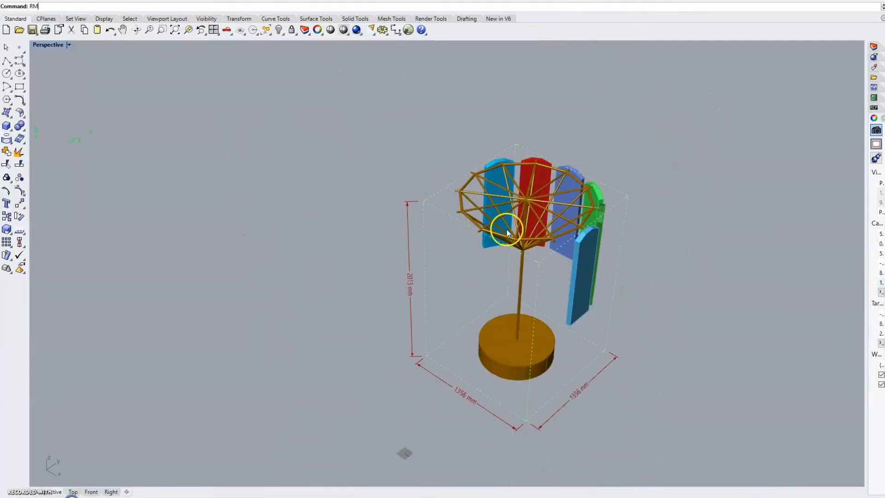
scroll(508, 233, "up", 4)
right_click_drag(524, 226, 244, 182)
scroll(283, 183, "down", 2)
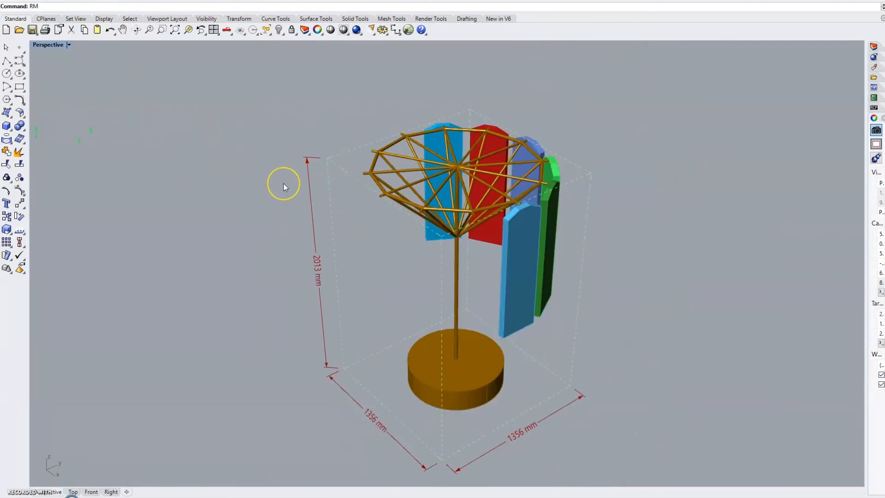
scroll(283, 183, "up", 2)
scroll(376, 202, "down", 2)
scroll(385, 219, "up", 2)
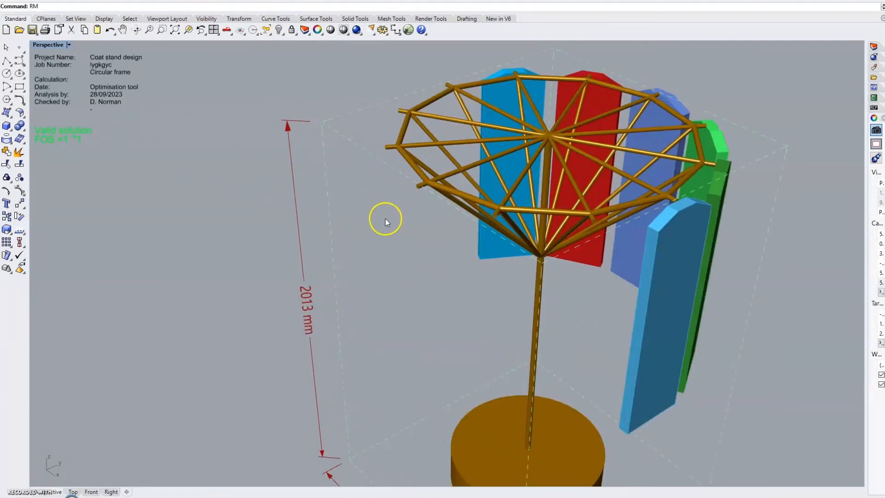
scroll(386, 219, "down", 3)
scroll(386, 219, "up", 4)
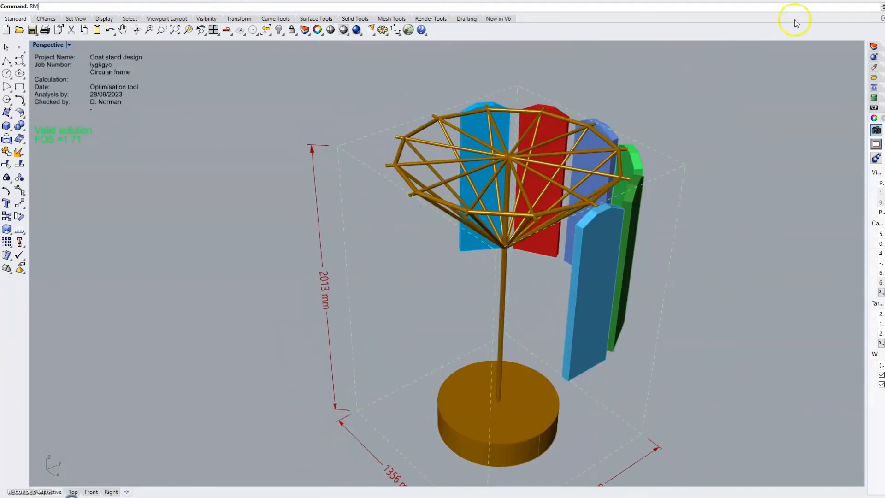